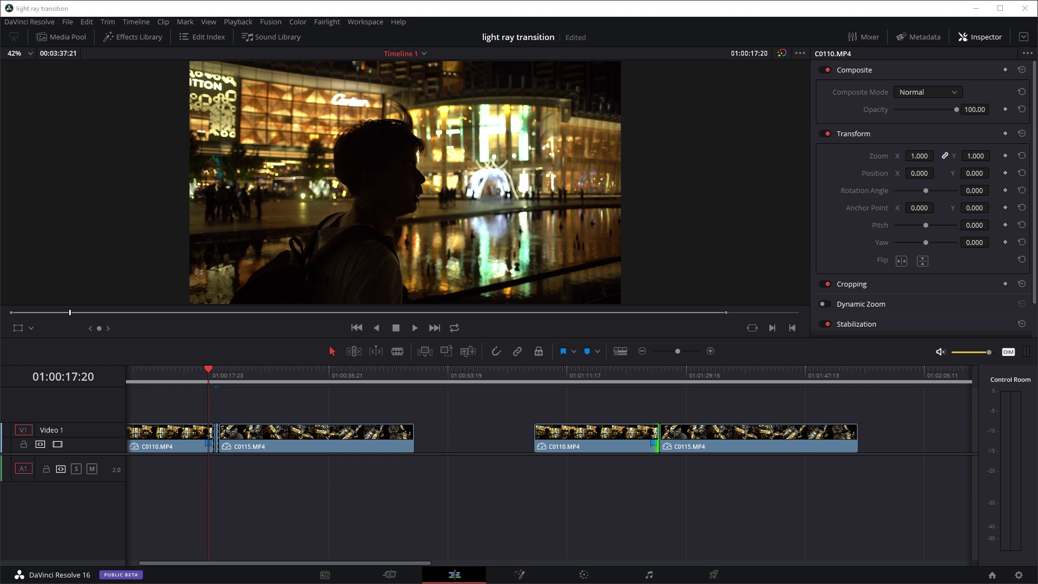
- Play back the transition between C0110.MP4 and C0115.MP4 in the first clip pair, around 01:00:18:05
{"action": "key", "text": "space"}
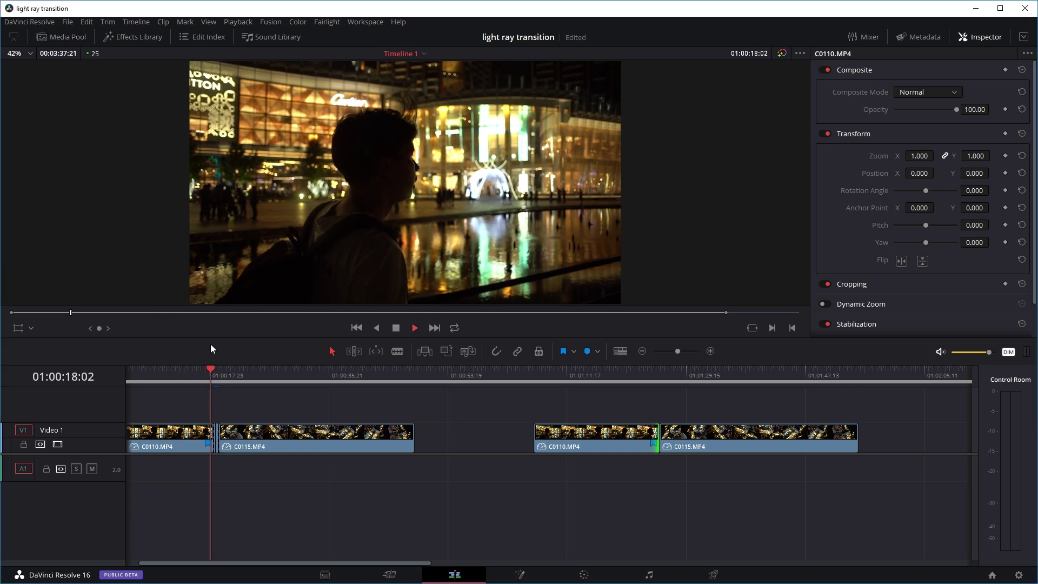
{"action": "left_click", "coordinate": [212, 371]}
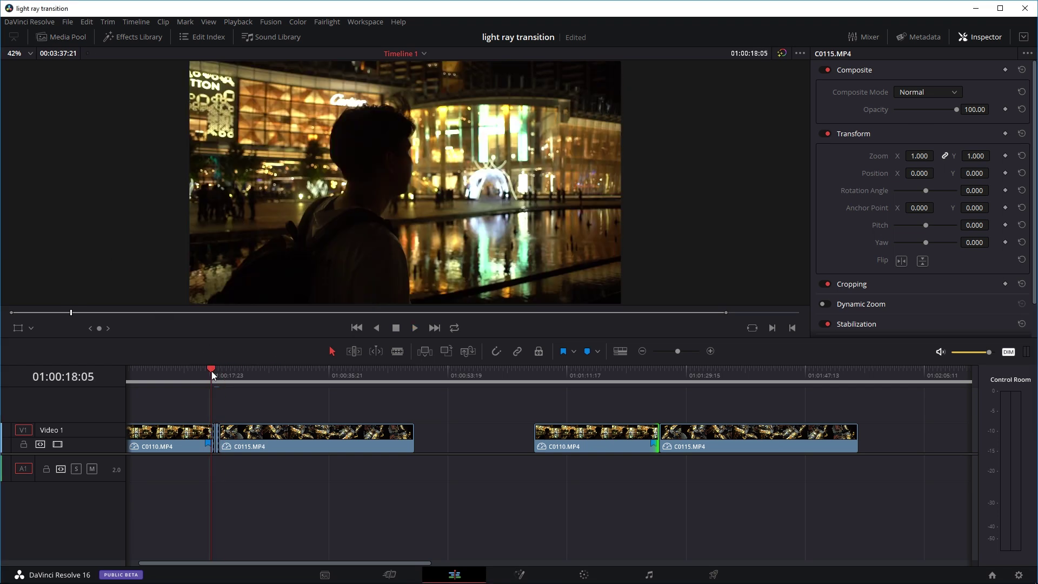
{"action": "left_click", "coordinate": [212, 372]}
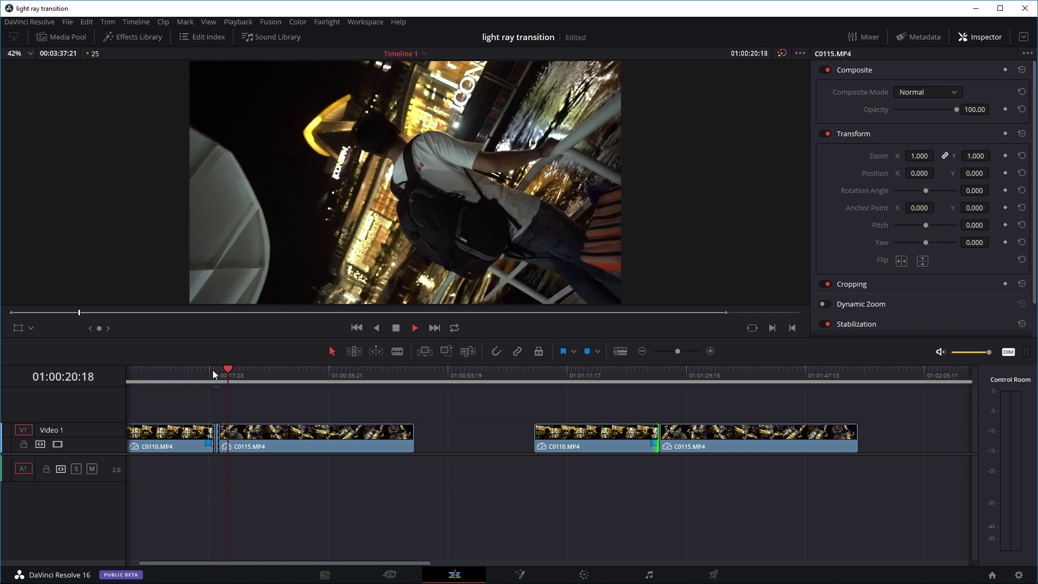
{"action": "left_click", "coordinate": [213, 371]}
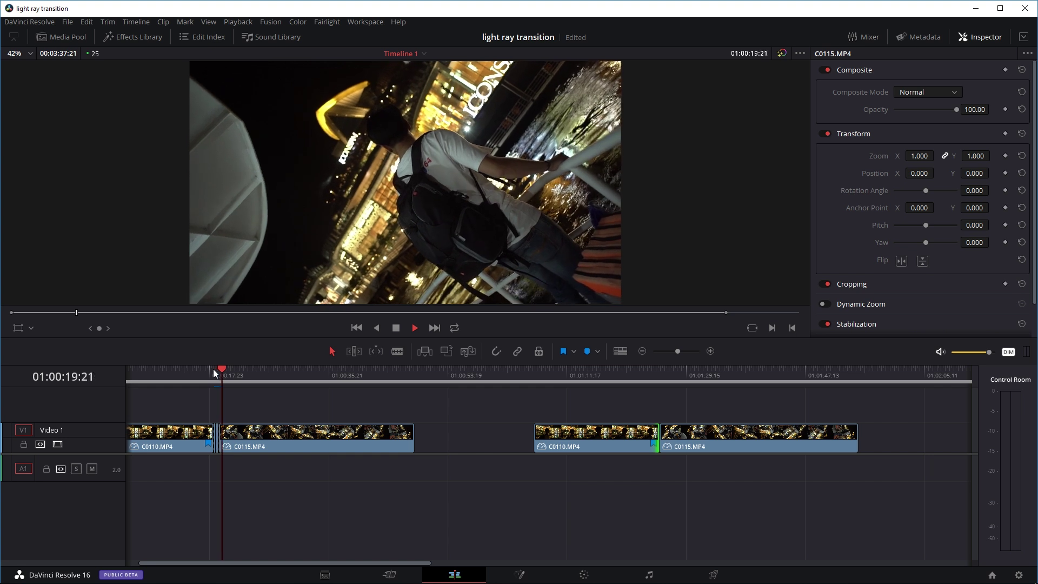
{"action": "key", "text": "space"}
- Play across the plain cut between C0110.MP4 and C0115.MP4 in the second clip pair, from 01:01:24:05
{"action": "left_click", "coordinate": [583, 374]}
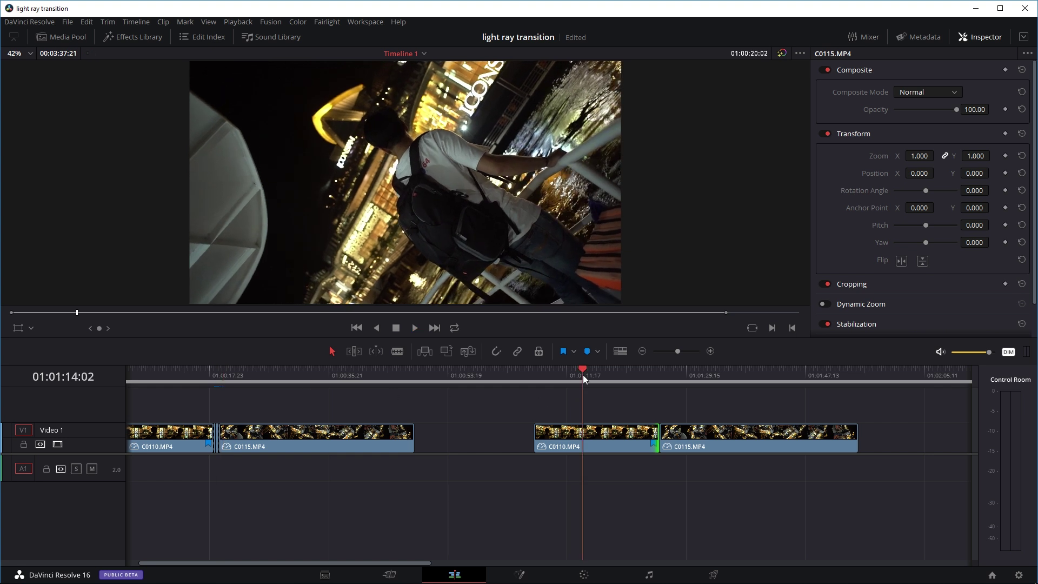
{"action": "left_click", "coordinate": [610, 434]}
{"action": "left_click", "coordinate": [650, 378]}
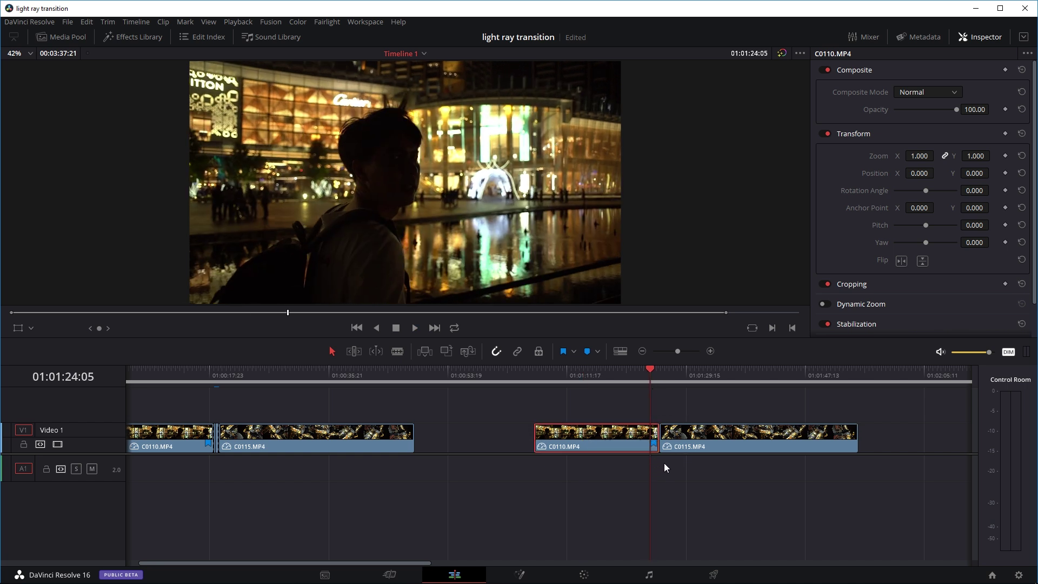
{"action": "key", "text": "space"}
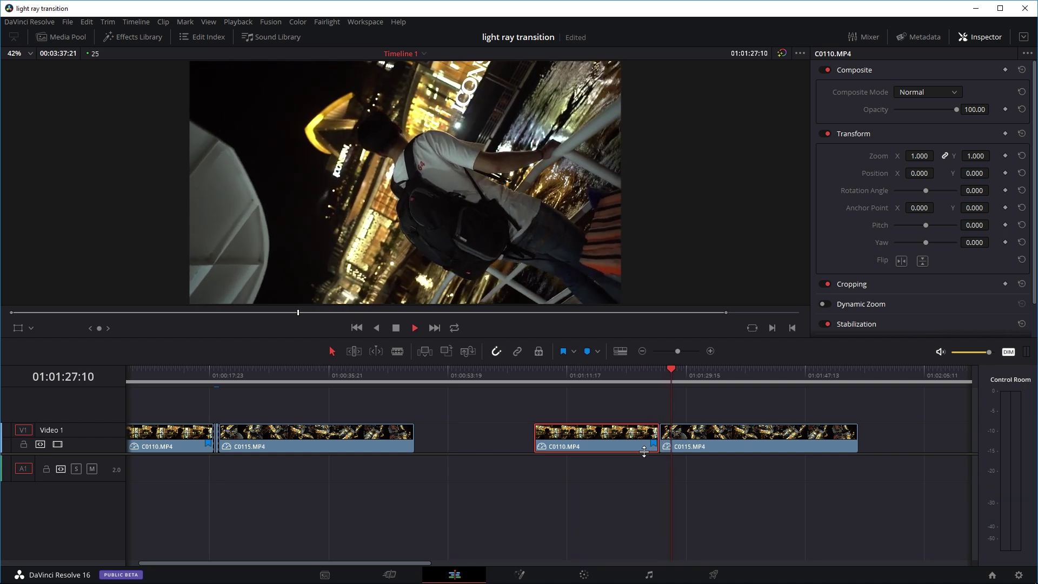
{"action": "key", "text": "space"}
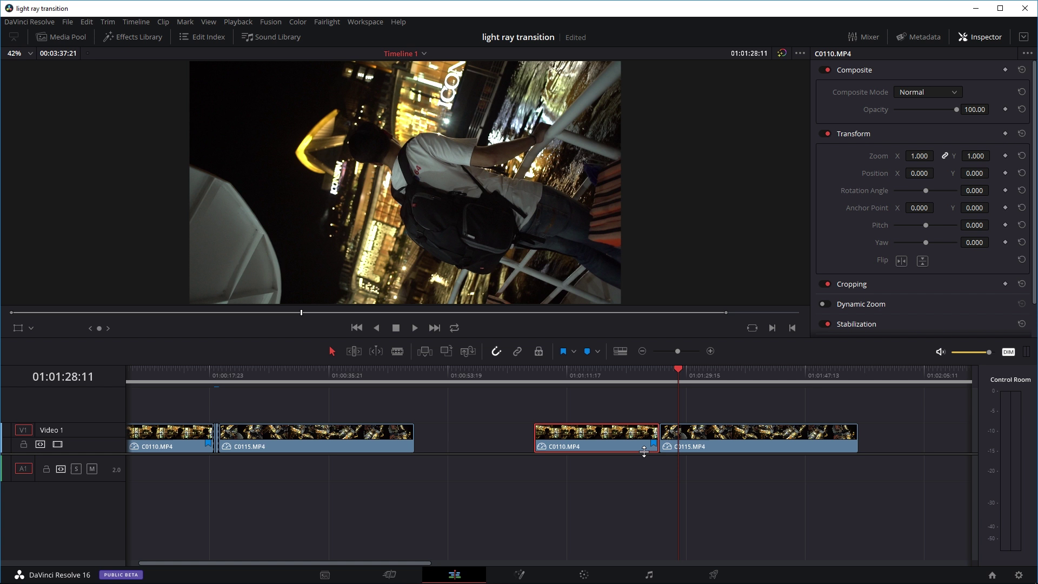
{"action": "left_click", "coordinate": [641, 372]}
{"action": "mouse_move", "coordinate": [648, 435]}
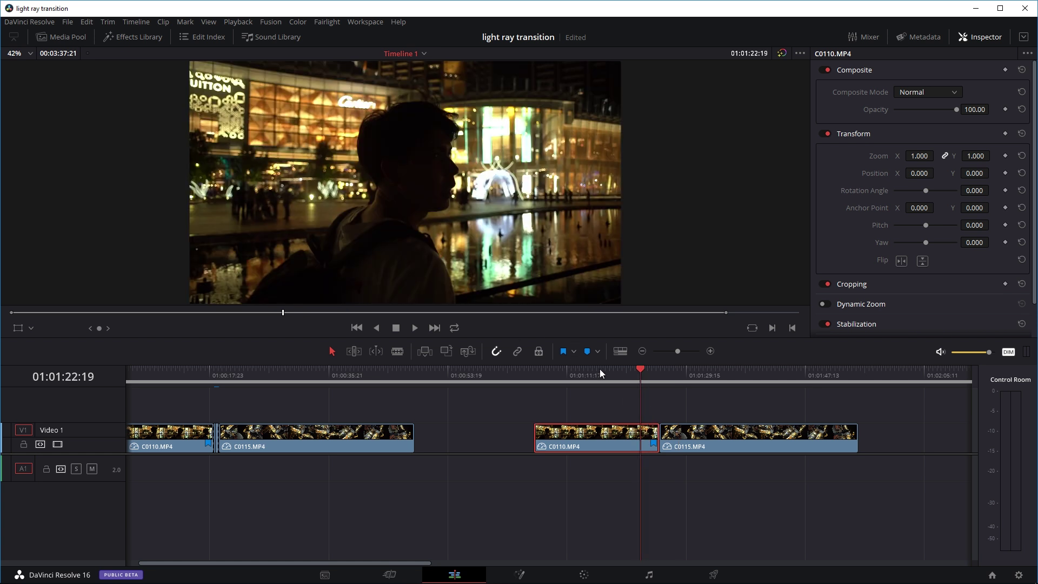
- Split the second C0110.MP4 clip at 01:01:25:10, six frames before the cut to C0115.MP4
{"action": "scroll", "coordinate": [666, 466], "scroll_direction": "up", "scroll_amount": 3}
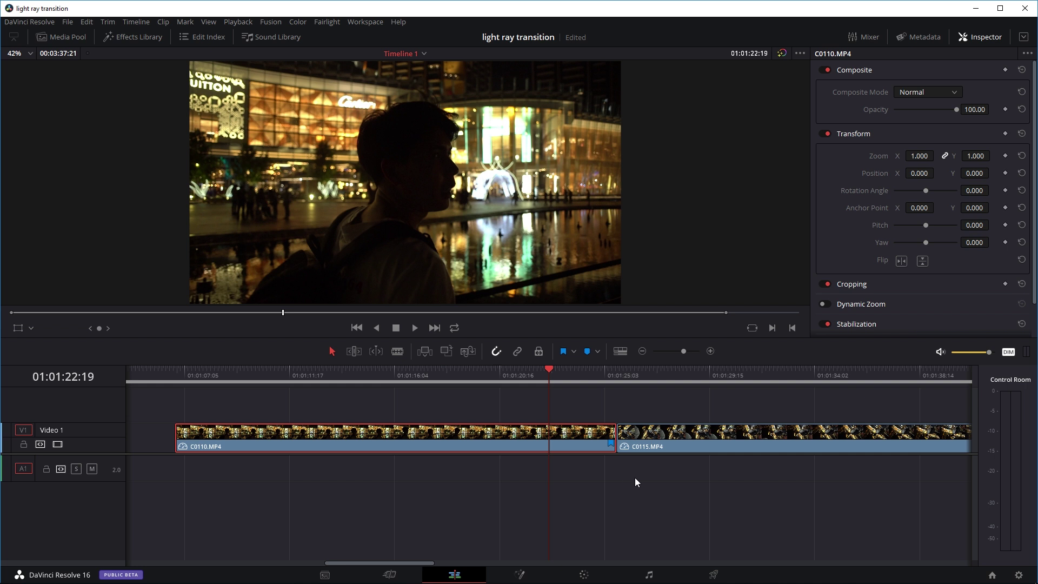
{"action": "scroll", "coordinate": [633, 480], "scroll_direction": "down", "scroll_amount": 3}
{"action": "scroll", "coordinate": [577, 482], "scroll_direction": "up", "scroll_amount": 4}
{"action": "scroll", "coordinate": [588, 481], "scroll_direction": "down", "scroll_amount": 1}
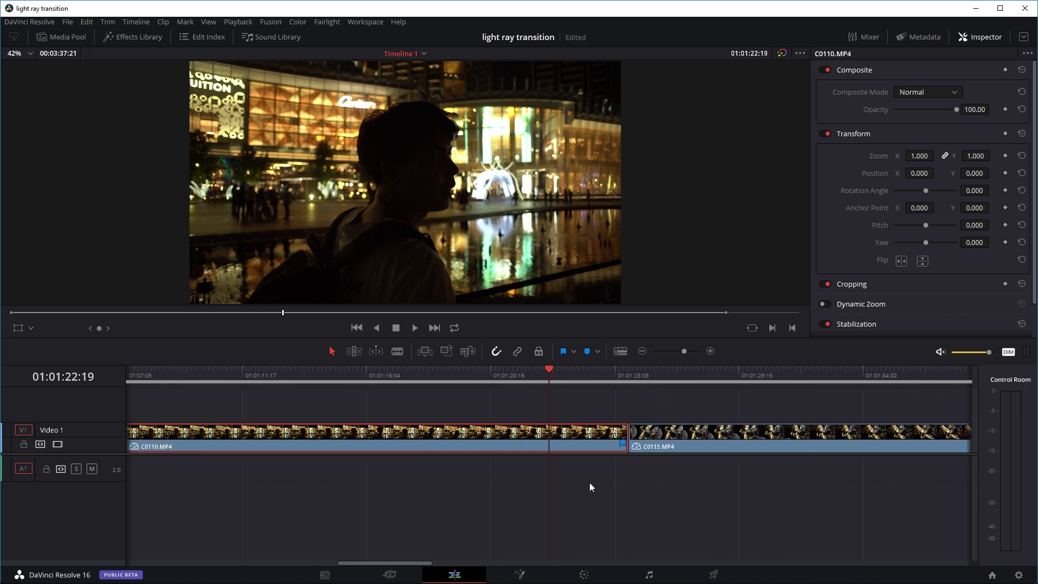
{"action": "scroll", "coordinate": [590, 483], "scroll_direction": "up", "scroll_amount": 3}
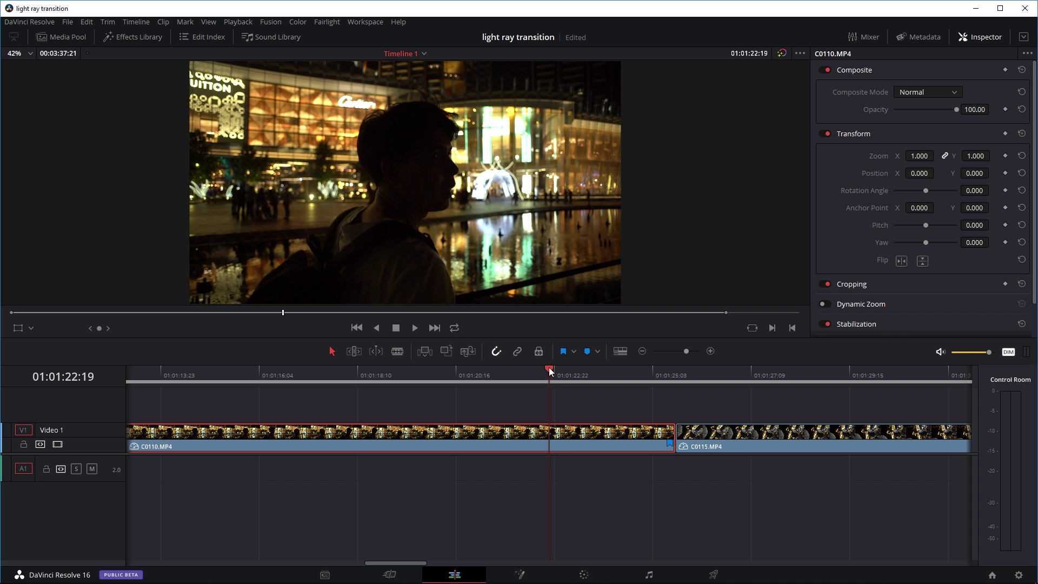
{"action": "left_click_drag", "start_coordinate": [549, 369], "coordinate": [673, 374]}
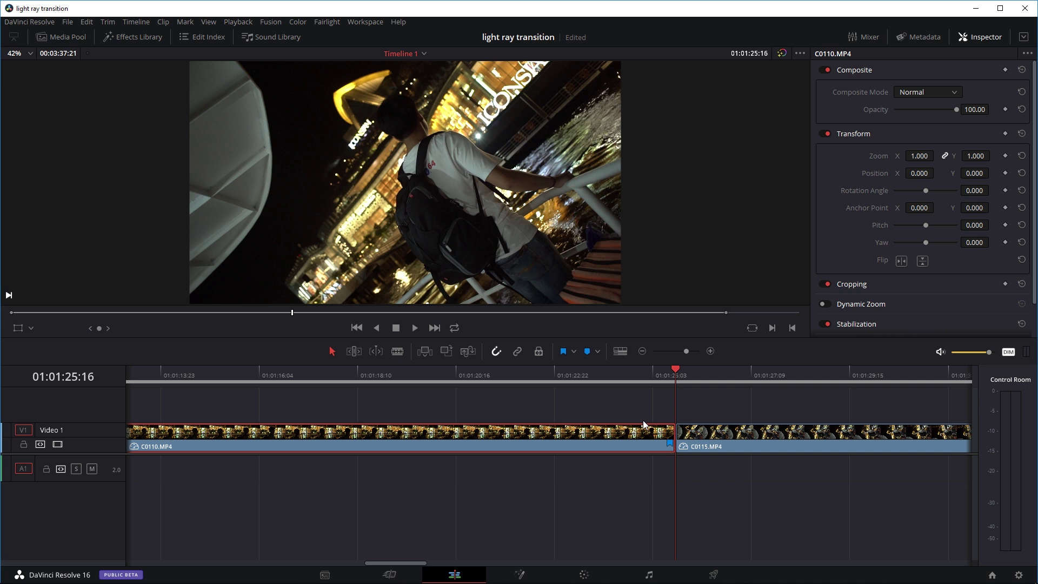
{"action": "key", "text": "Left"}
{"action": "key", "text": "Left"}
{"action": "key", "text": "Left"}
{"action": "key", "text": "Left"}
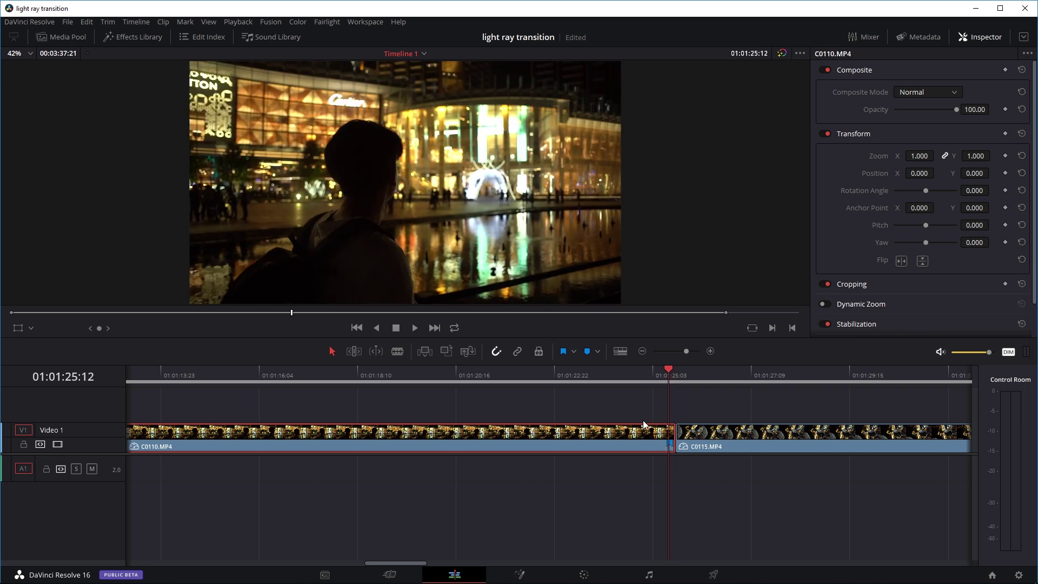
{"action": "key", "text": "Left"}
{"action": "key", "text": "Left"}
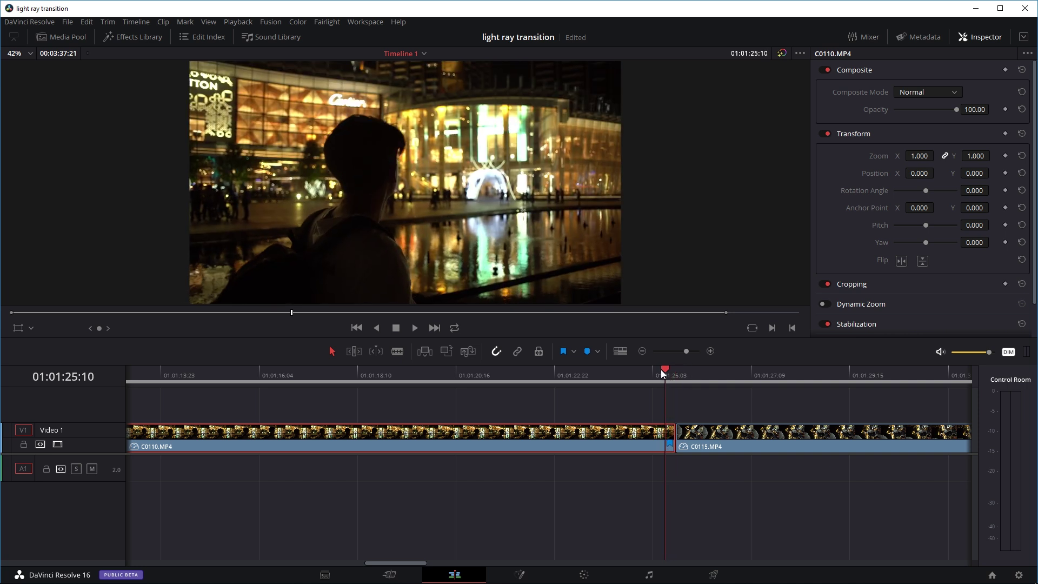
{"action": "left_click", "coordinate": [397, 352]}
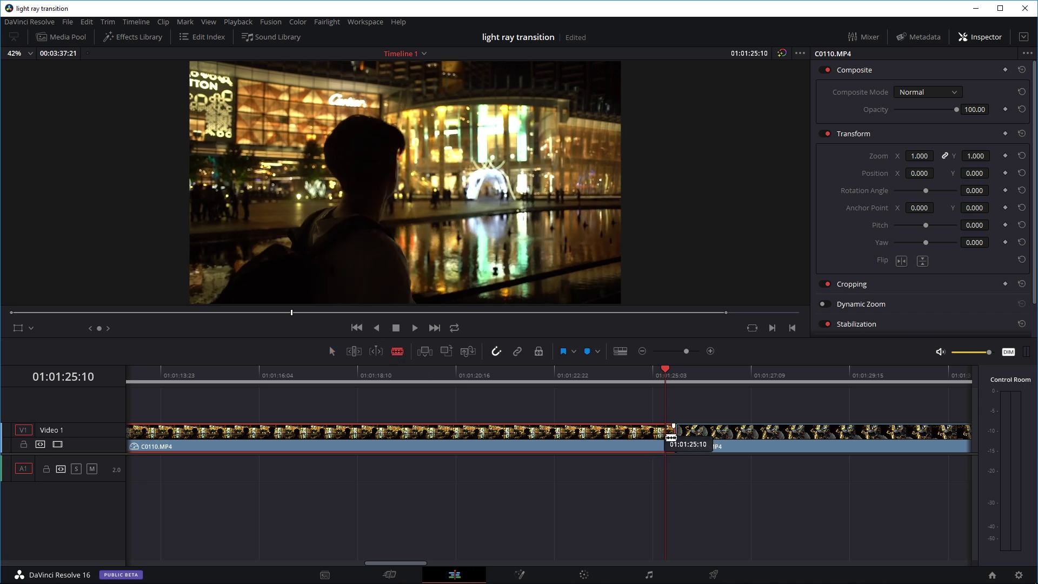
{"action": "left_click", "coordinate": [668, 434]}
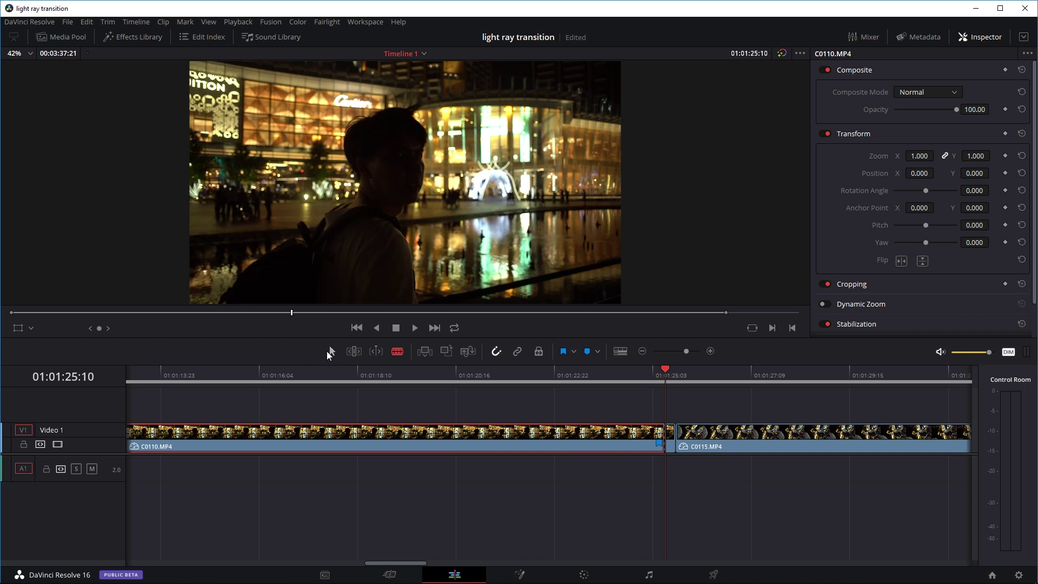
- Select the short end segment of the second C0110.MP4 clip and open it in the Fusion page at 01:01:25:11
{"action": "left_click", "coordinate": [607, 374]}
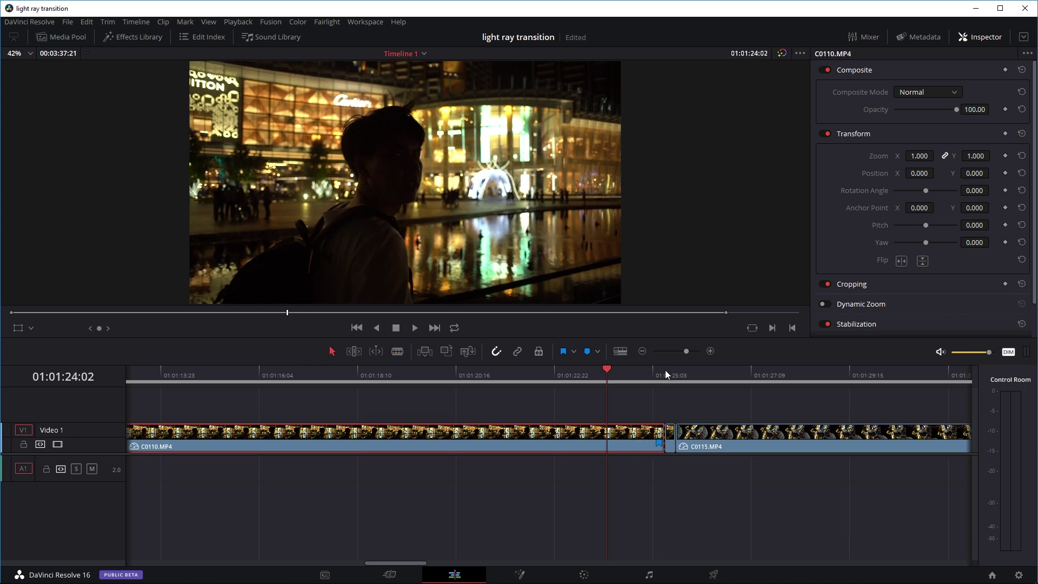
{"action": "left_click_drag", "start_coordinate": [665, 369], "coordinate": [663, 426]}
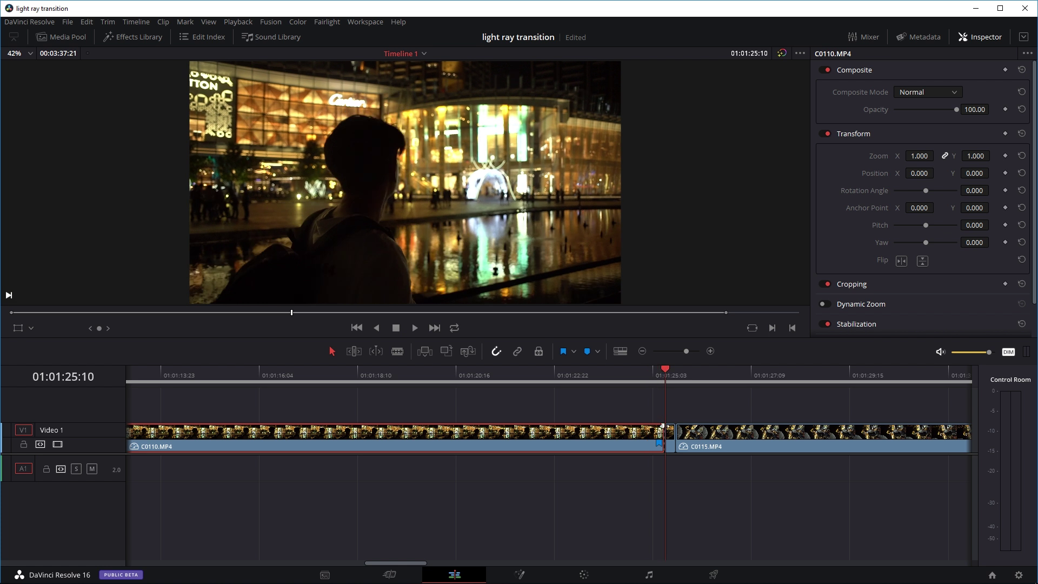
{"action": "left_click", "coordinate": [672, 434]}
{"action": "key", "text": "Right"}
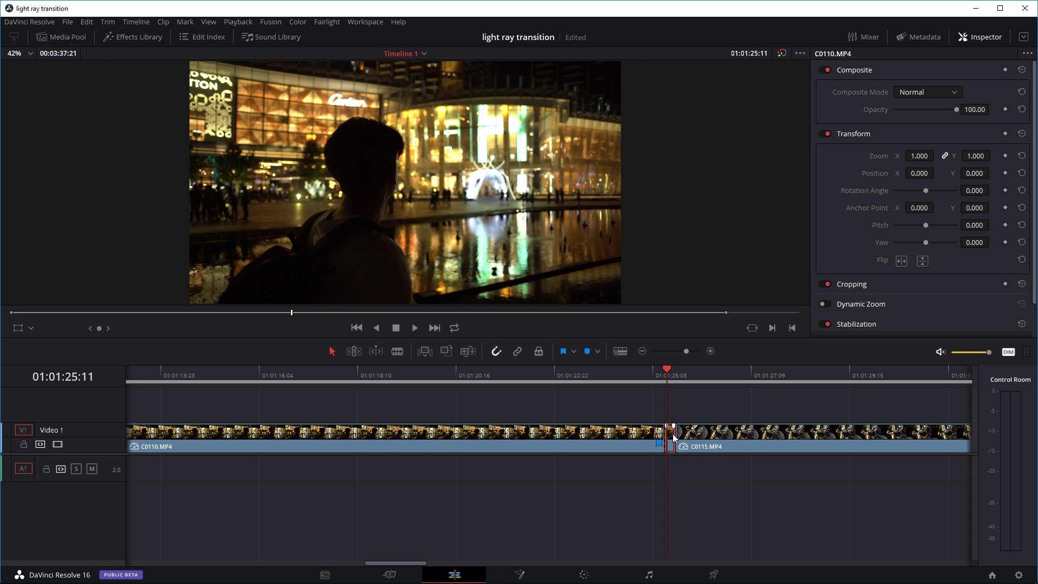
{"action": "left_click", "coordinate": [519, 576]}
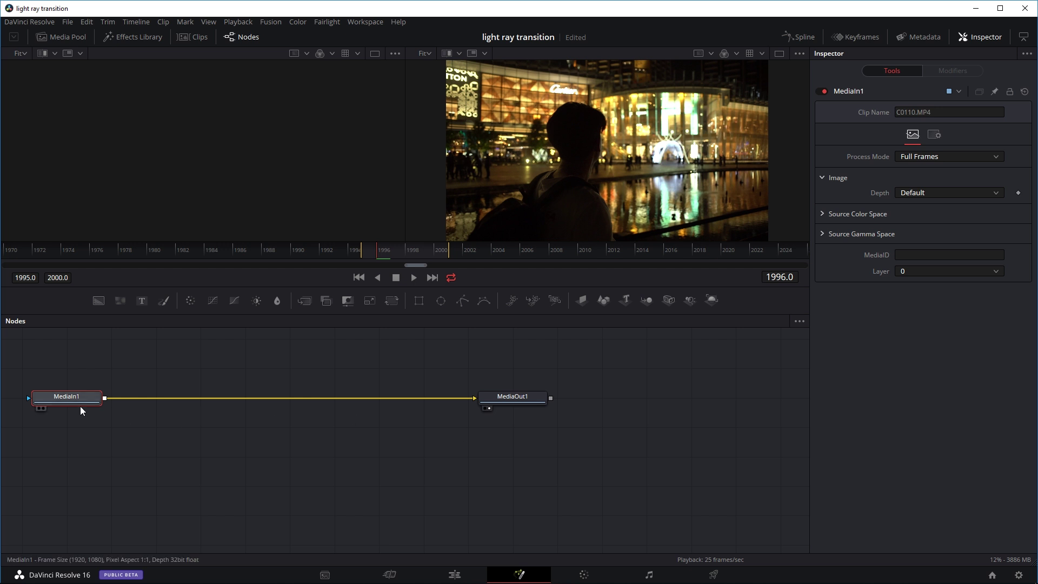
- Reposition the MediaIn1 and MediaOut1 nodes in the node graph, placing MediaOut1 farther along
{"action": "left_click_drag", "start_coordinate": [80, 407], "coordinate": [118, 391]}
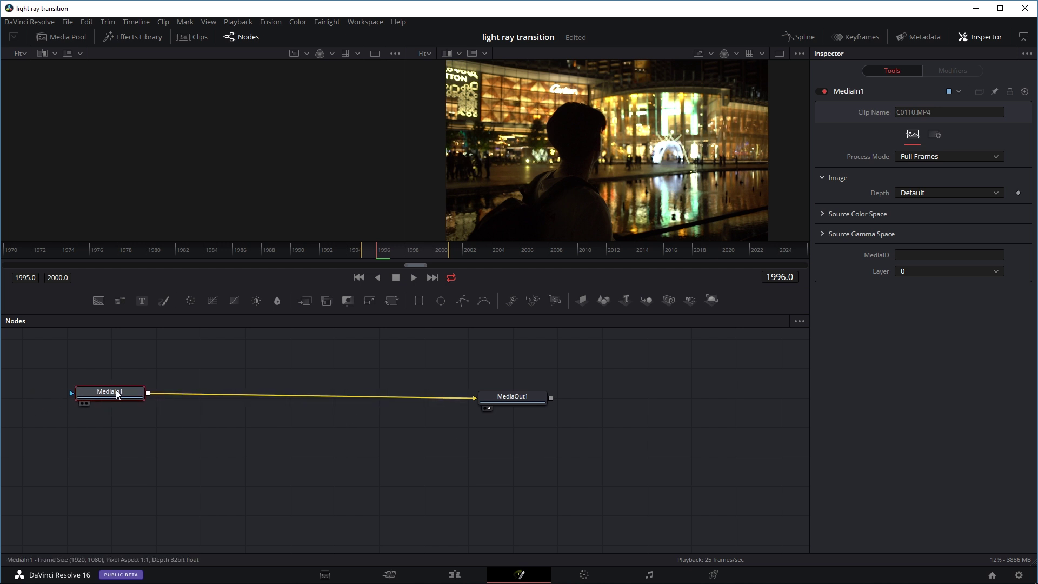
{"action": "left_click_drag", "start_coordinate": [512, 397], "coordinate": [566, 388]}
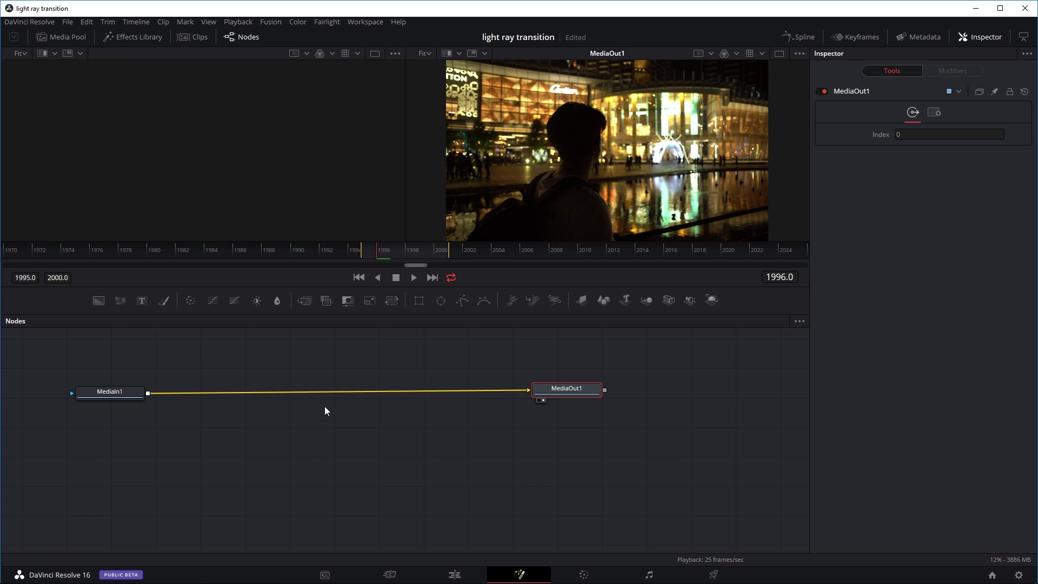
{"action": "left_click", "coordinate": [104, 397]}
{"action": "left_click", "coordinate": [573, 388]}
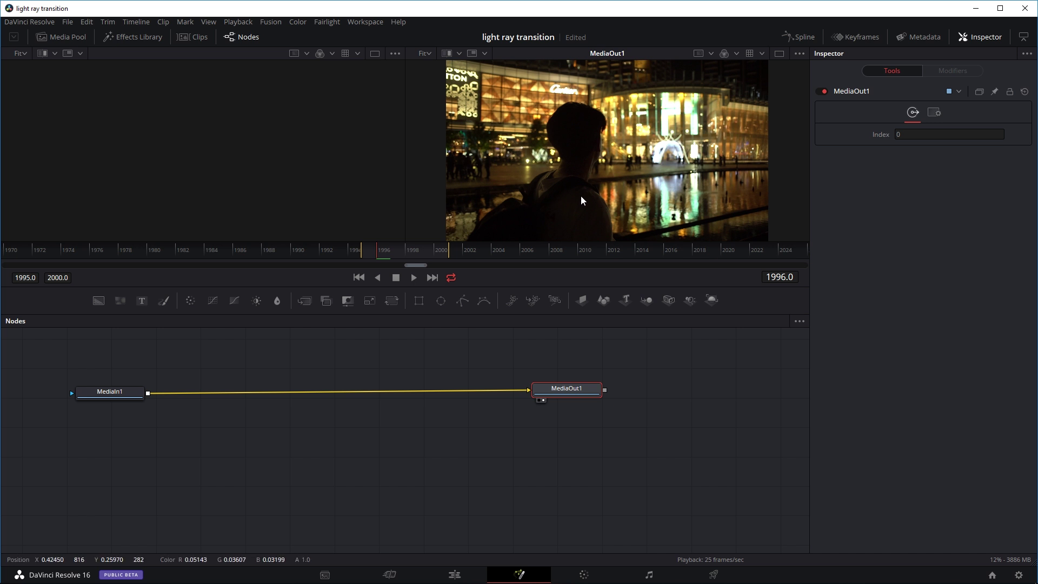
- Find the Rays (ClR) tool and add it directly after the MediaIn1 node
{"action": "left_click", "coordinate": [121, 392]}
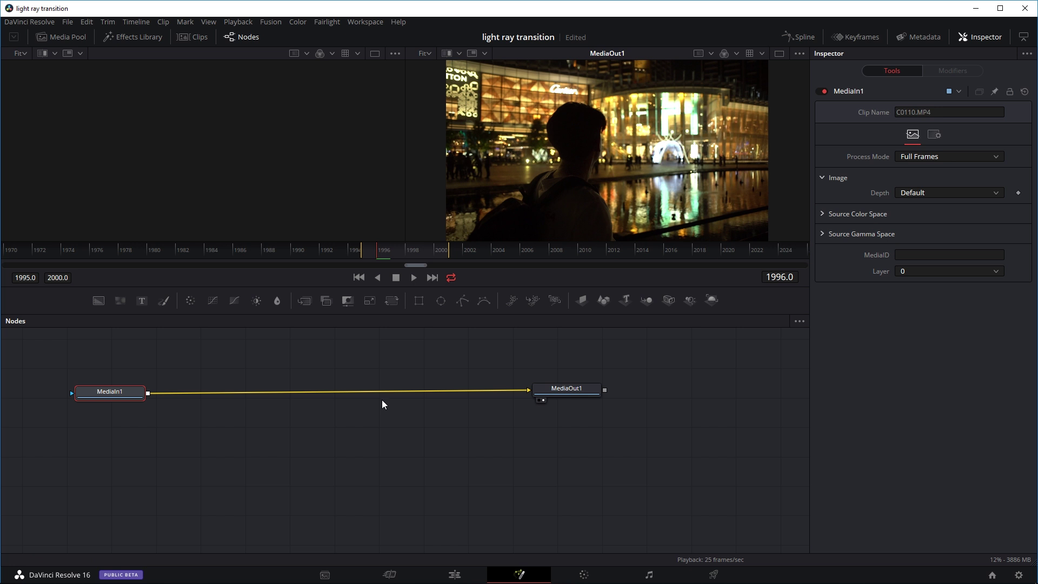
{"action": "key", "text": "shift+space"}
{"action": "type", "text": "Rays"}
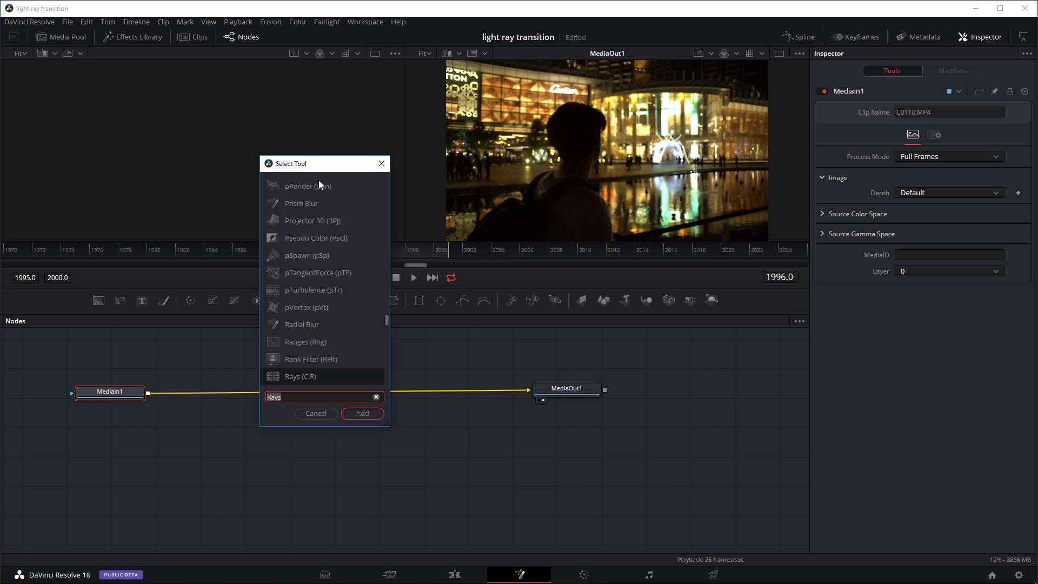
{"action": "left_click_drag", "start_coordinate": [329, 168], "coordinate": [392, 167]}
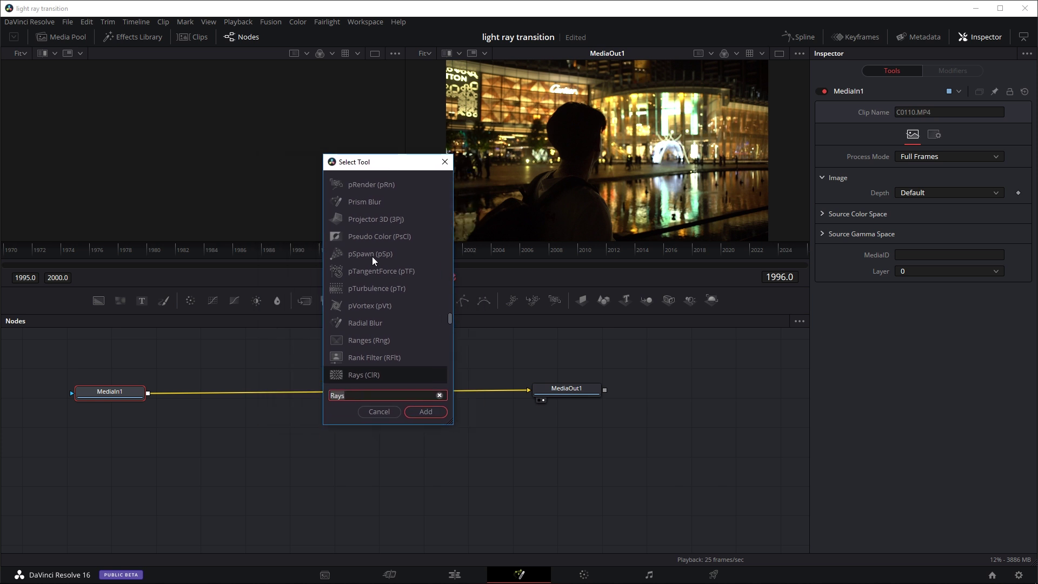
{"action": "double_click", "coordinate": [381, 395]}
{"action": "type", "text": "r"}
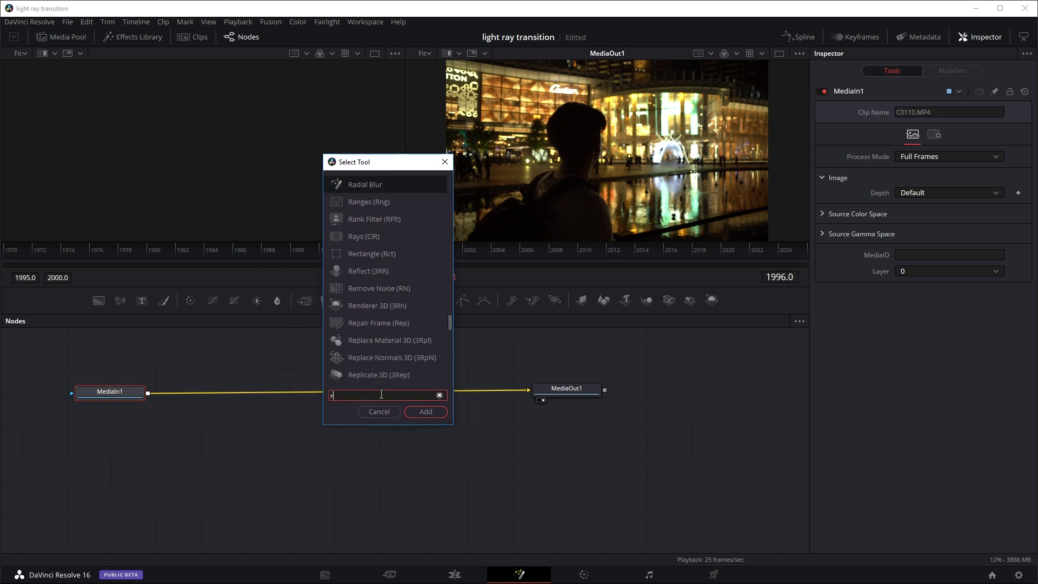
{"action": "type", "text": "ay"}
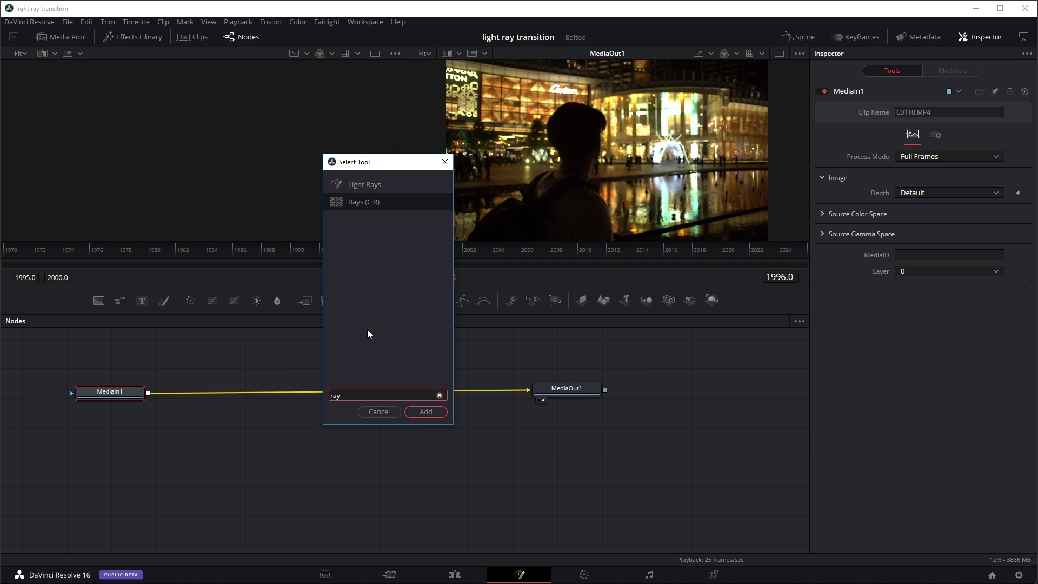
{"action": "left_click", "coordinate": [382, 186]}
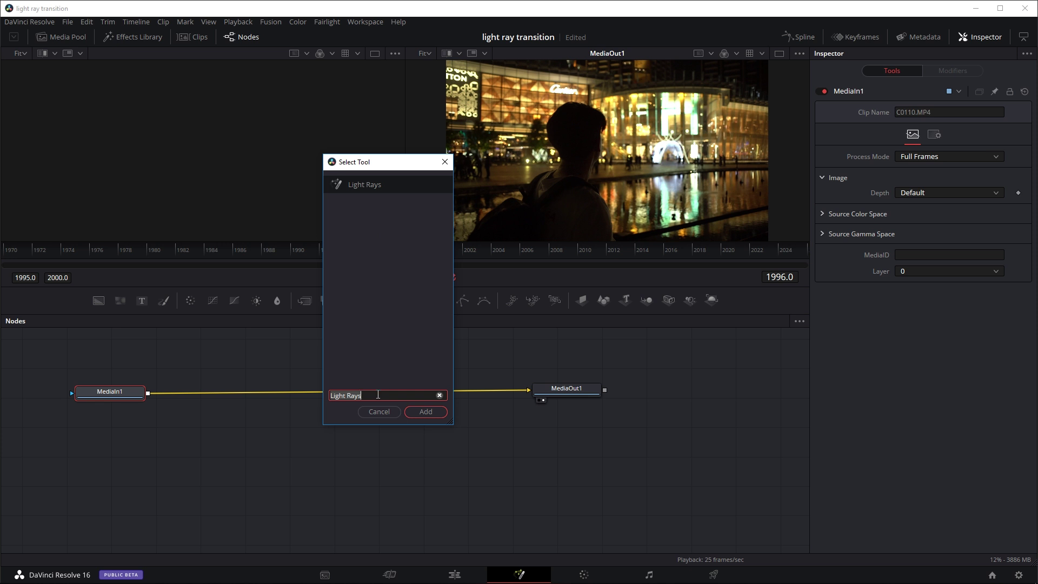
{"action": "type", "text": "ray"}
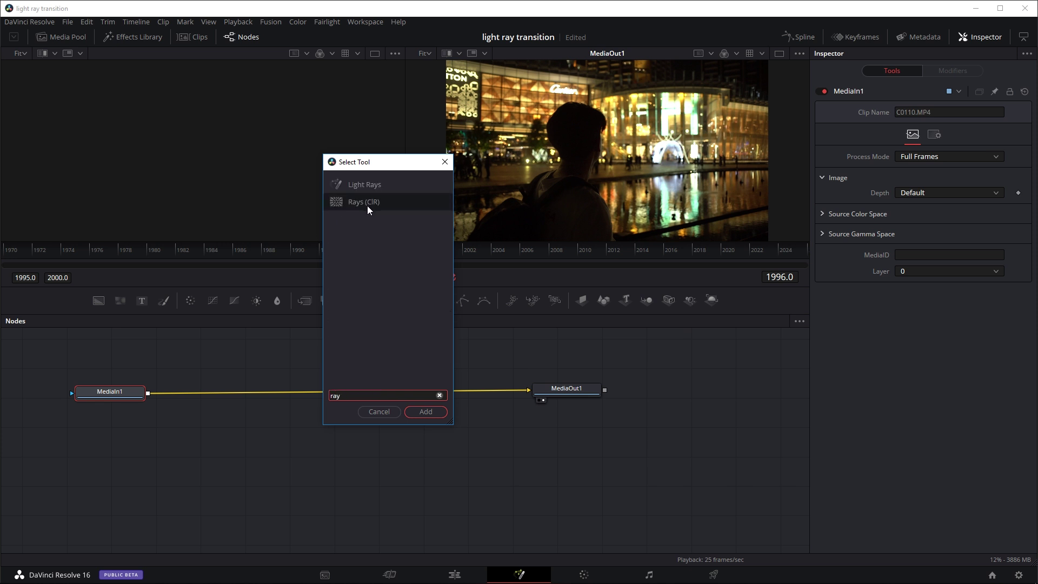
{"action": "key", "text": "BackSpace"}
{"action": "key", "text": "BackSpace"}
{"action": "key", "text": "BackSpace"}
{"action": "type", "text": "Rays"}
{"action": "left_click", "coordinate": [434, 410]}
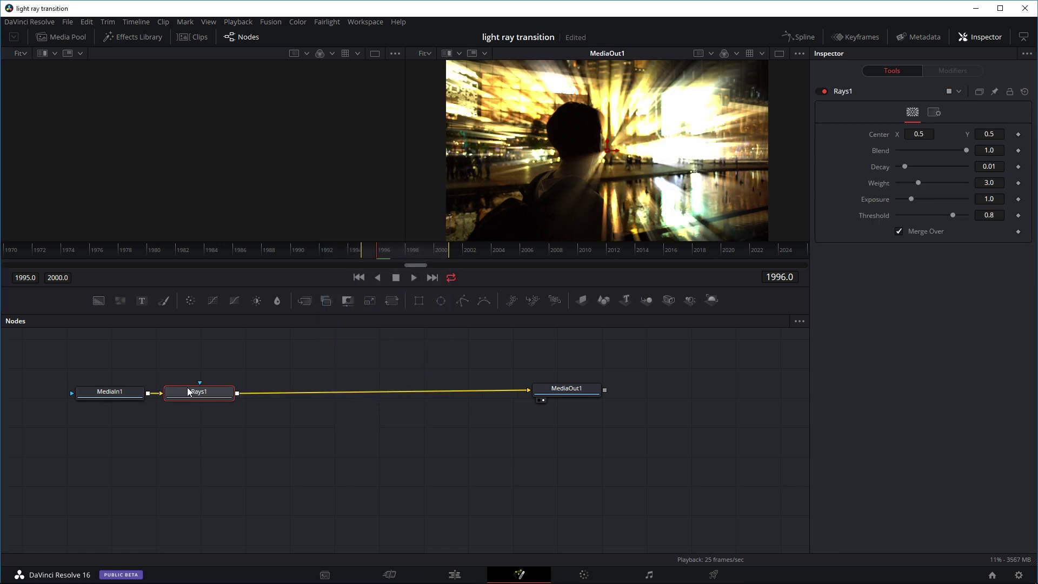
- Place the Rays1 node midway between MediaIn1 and MediaOut1 and roughly level the nodes
{"action": "left_click_drag", "start_coordinate": [188, 392], "coordinate": [333, 390]}
{"action": "left_click_drag", "start_coordinate": [123, 392], "coordinate": [126, 387]}
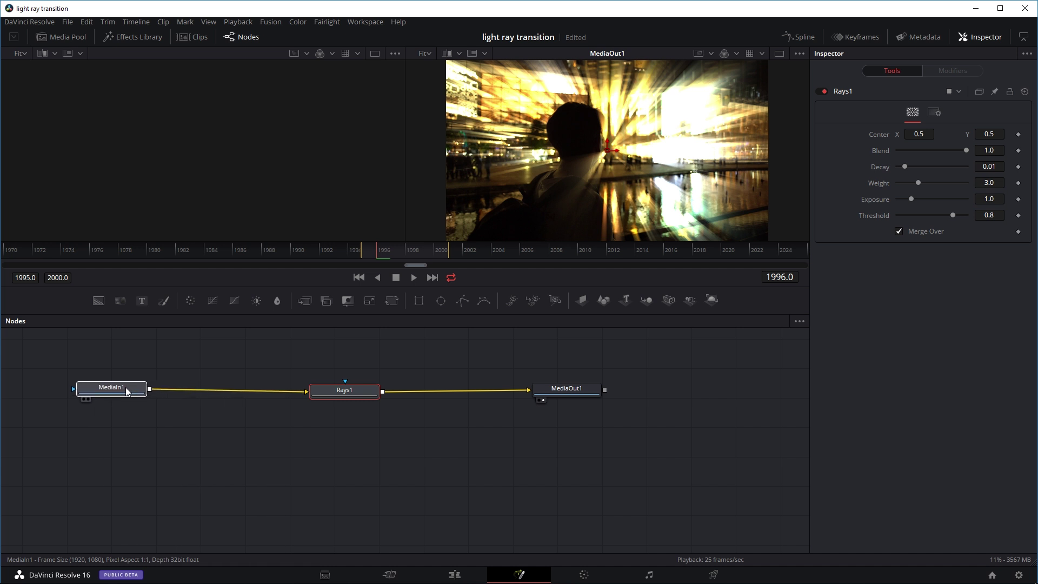
{"action": "left_click", "coordinate": [126, 387]}
{"action": "left_click_drag", "start_coordinate": [339, 386], "coordinate": [329, 380]}
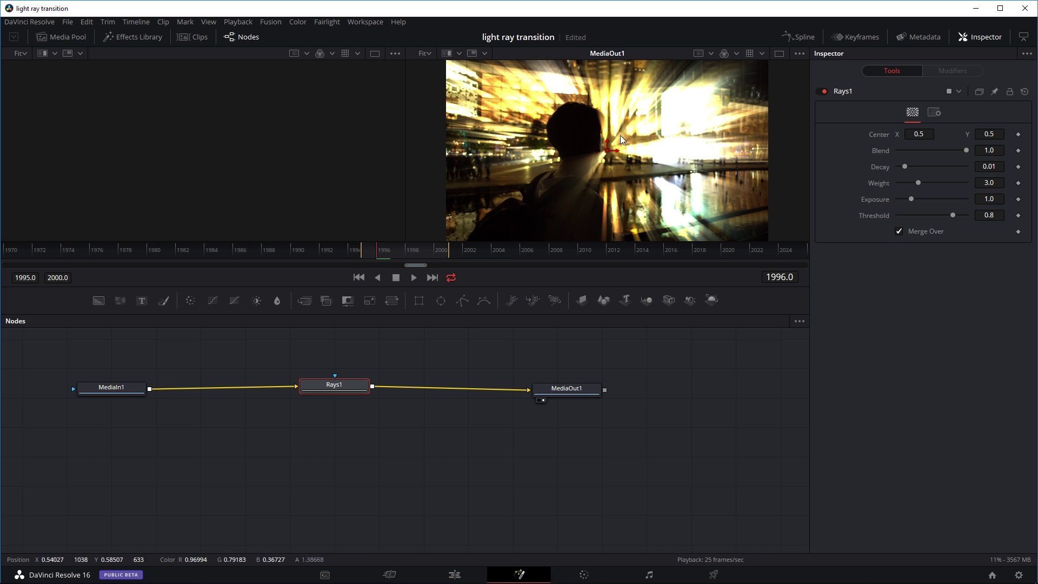
- Disconnect Rays1 from both neighbouring nodes, move it below the chain and link MediaIn1 directly to MediaOut1
{"action": "left_click_drag", "start_coordinate": [465, 384], "coordinate": [462, 385]}
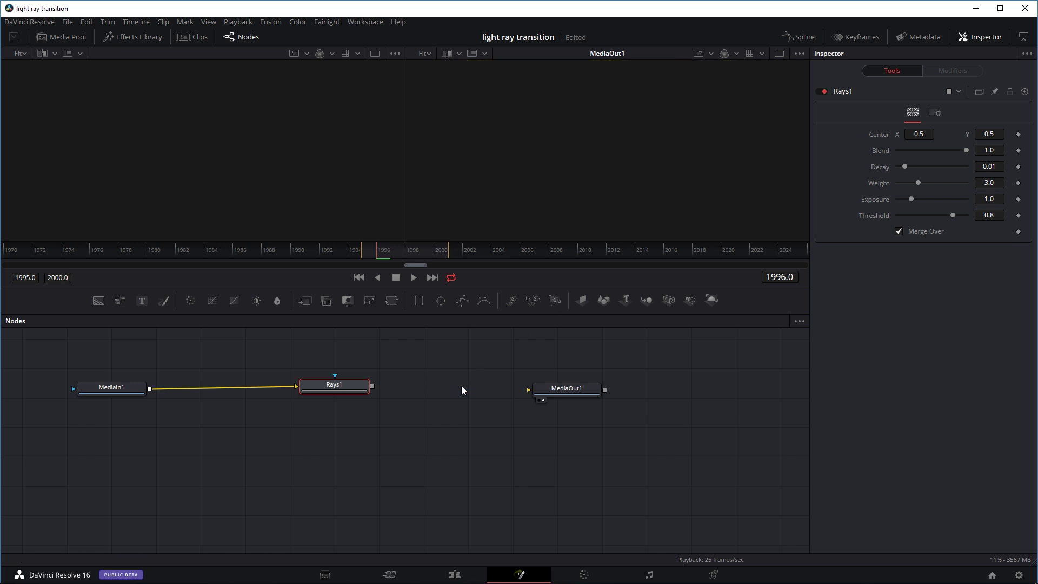
{"action": "left_click", "coordinate": [229, 388]}
{"action": "left_click_drag", "start_coordinate": [339, 390], "coordinate": [333, 475]}
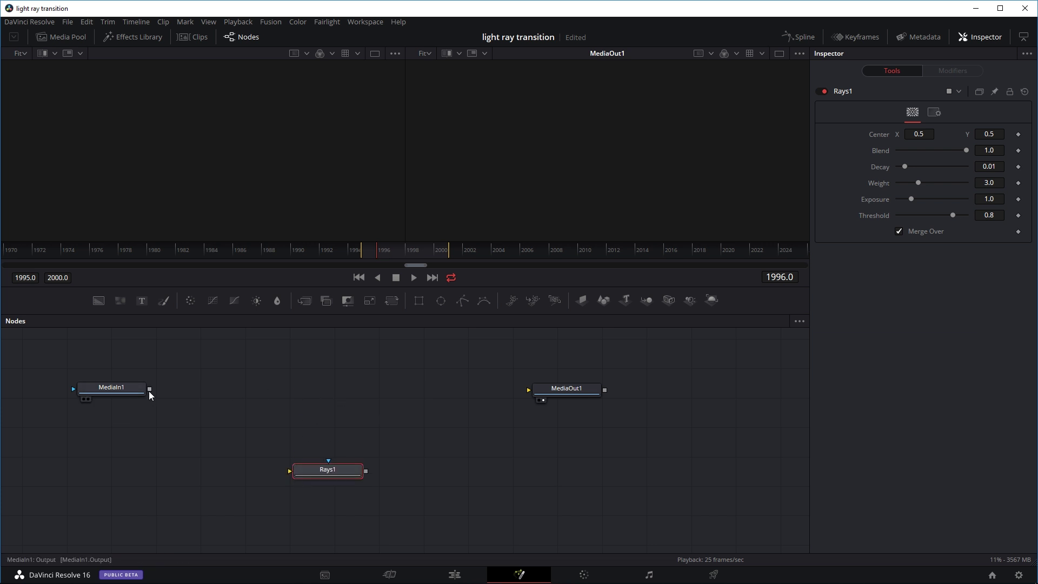
{"action": "left_click_drag", "start_coordinate": [150, 389], "coordinate": [556, 388]}
{"action": "left_click_drag", "start_coordinate": [330, 472], "coordinate": [334, 448]}
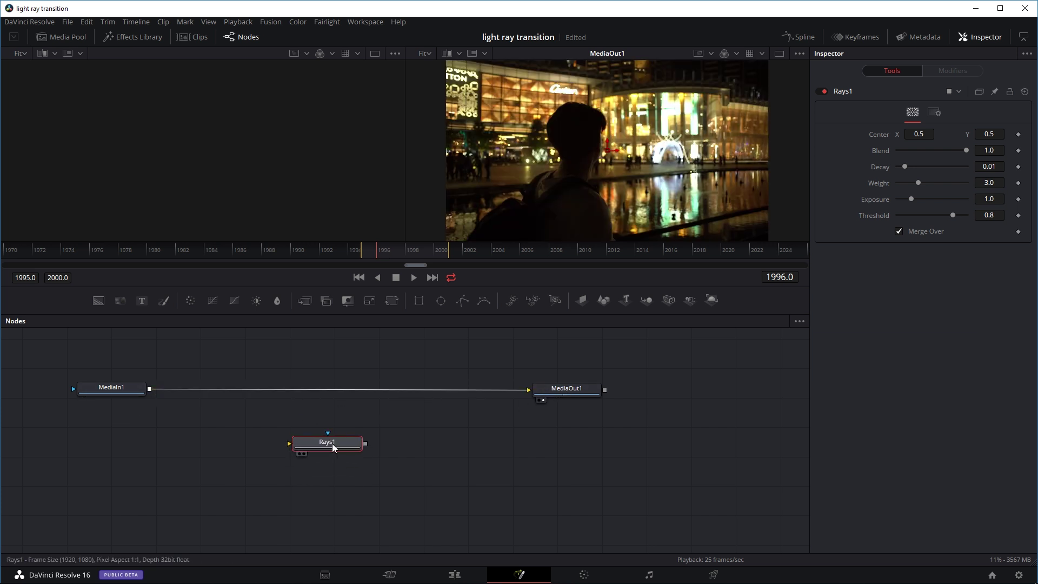
- Remove the direct MediaIn1–MediaOut1 link and rewire MediaIn1 through Rays1 into MediaOut1
{"action": "left_click", "coordinate": [339, 390]}
{"action": "key", "text": "Delete"}
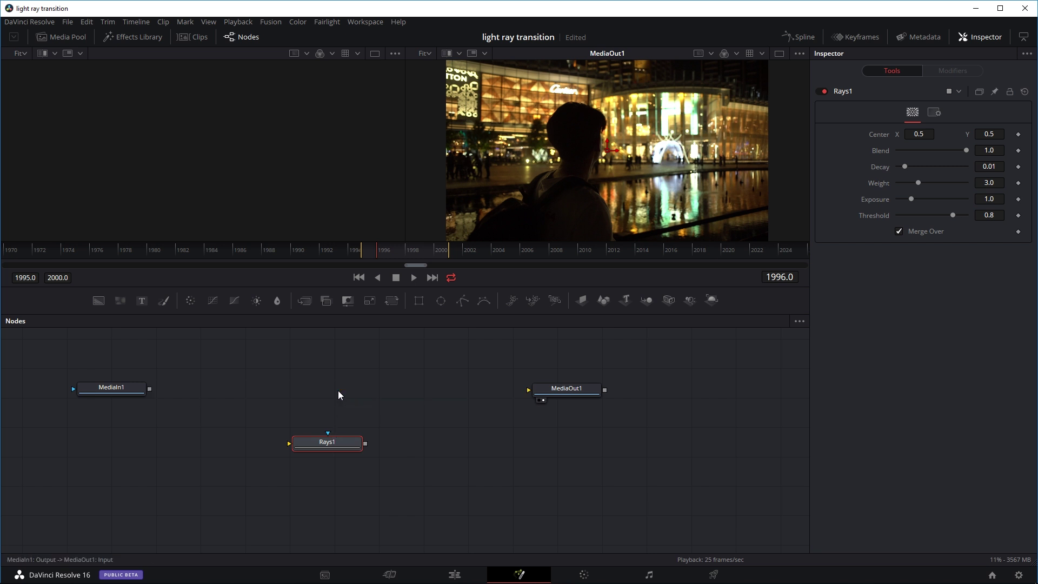
{"action": "left_click_drag", "start_coordinate": [150, 390], "coordinate": [166, 398]}
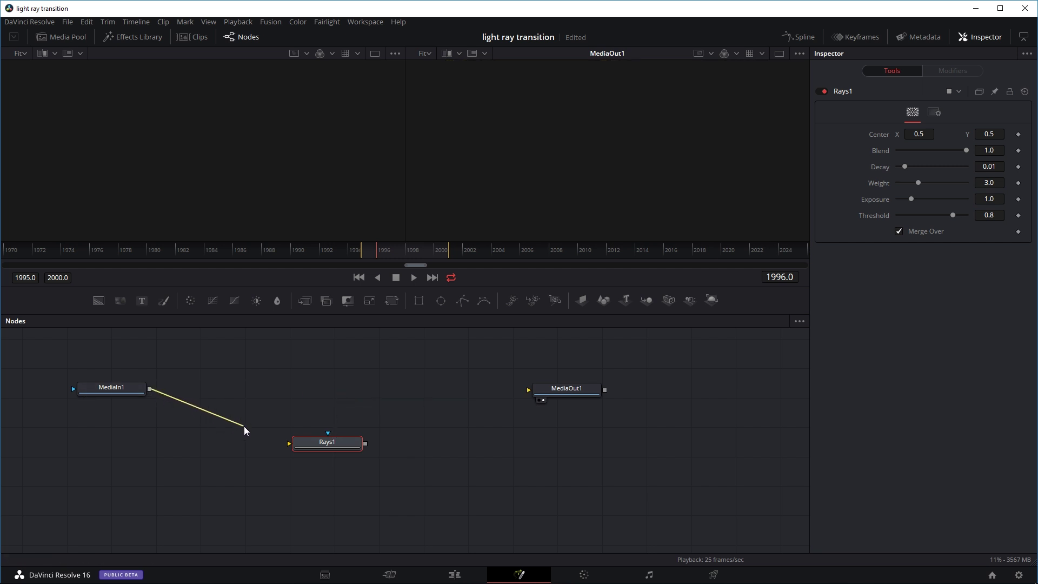
{"action": "left_click_drag", "start_coordinate": [244, 427], "coordinate": [552, 389]}
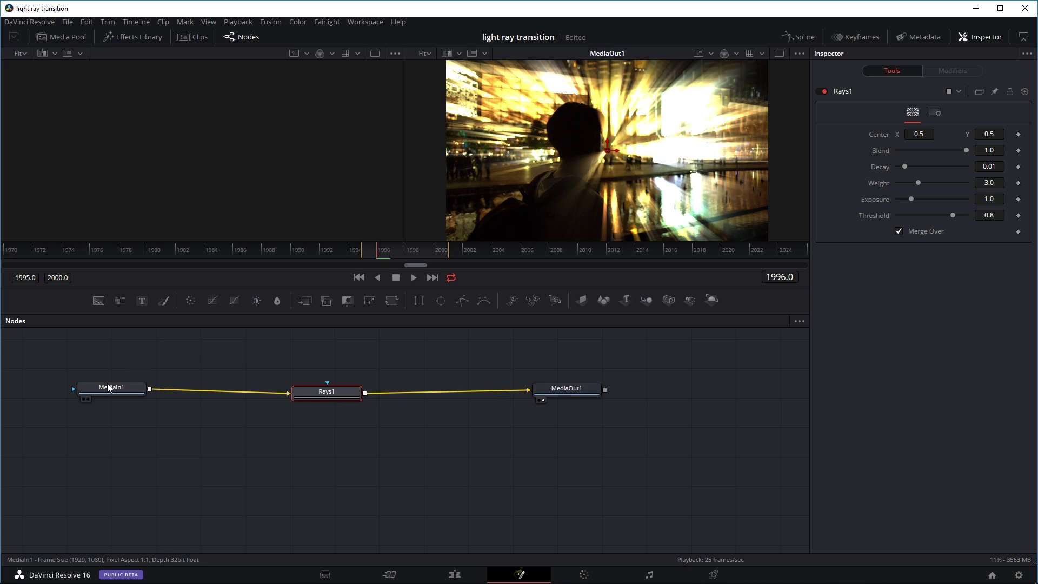
- Show the MediaIn1 node in the first viewer and toggle its display in both viewers
{"action": "mouse_move", "coordinate": [561, 391]}
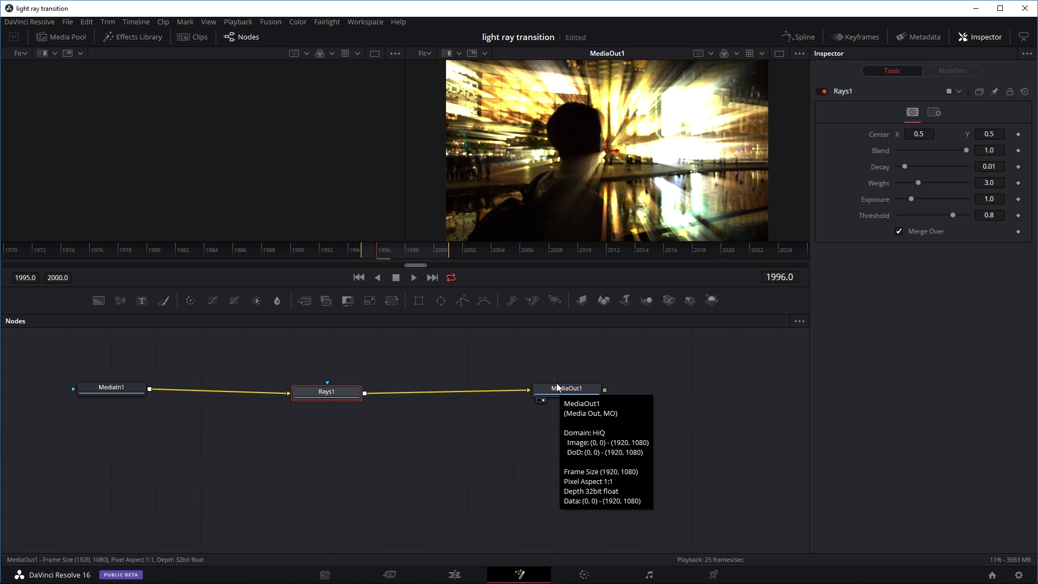
{"action": "left_click_drag", "start_coordinate": [108, 393], "coordinate": [110, 402]}
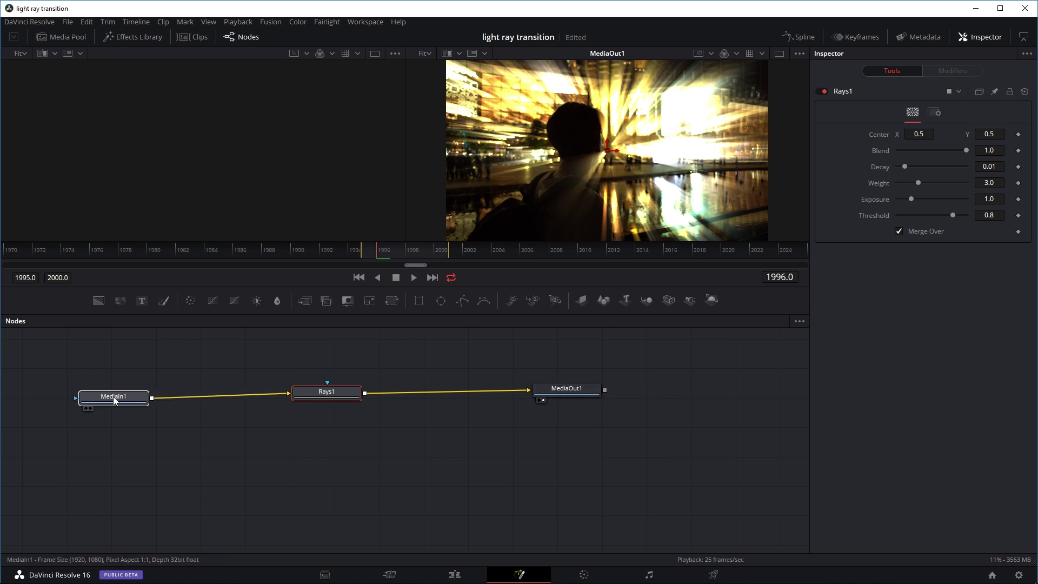
{"action": "key", "text": "1"}
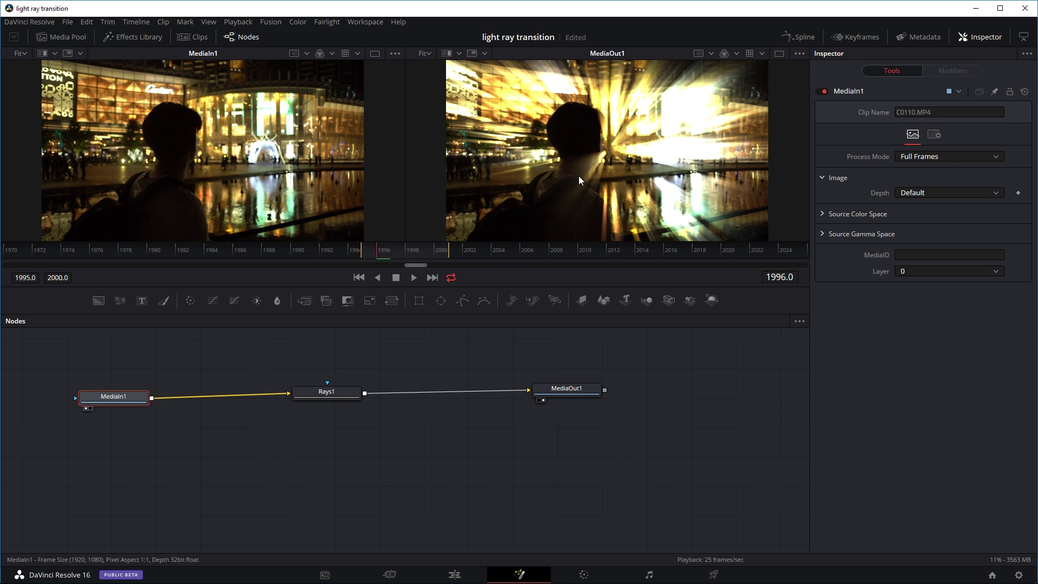
{"action": "key", "text": "2"}
{"action": "left_click_drag", "start_coordinate": [124, 398], "coordinate": [123, 398]}
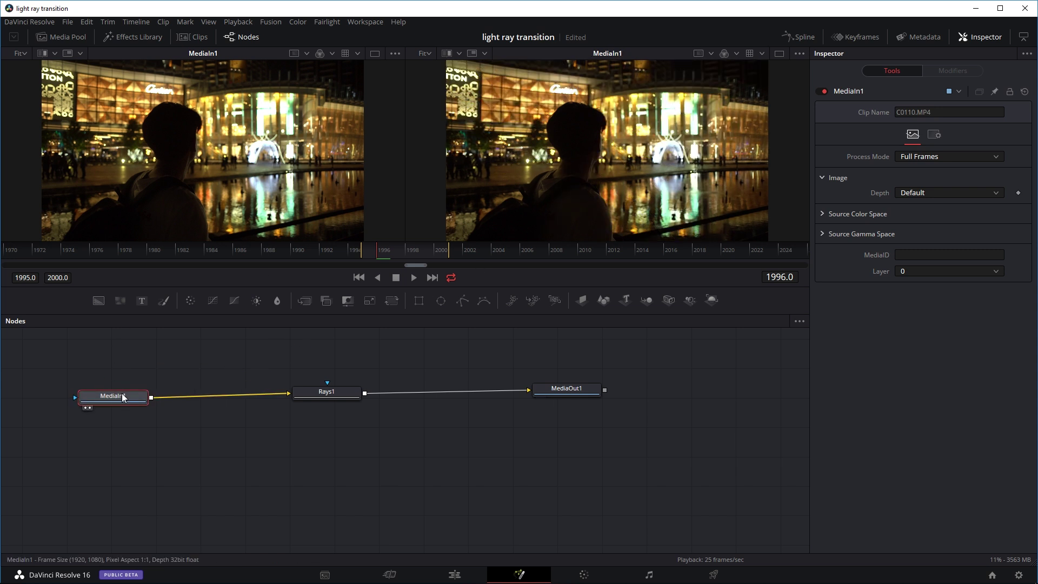
{"action": "key", "text": "1"}
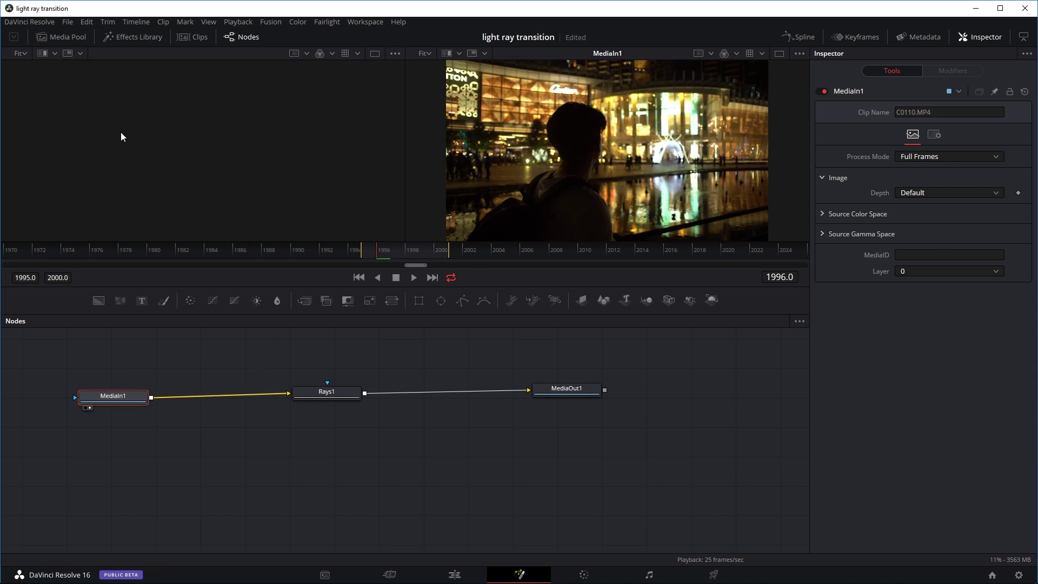
{"action": "key", "text": "1"}
{"action": "key", "text": "2"}
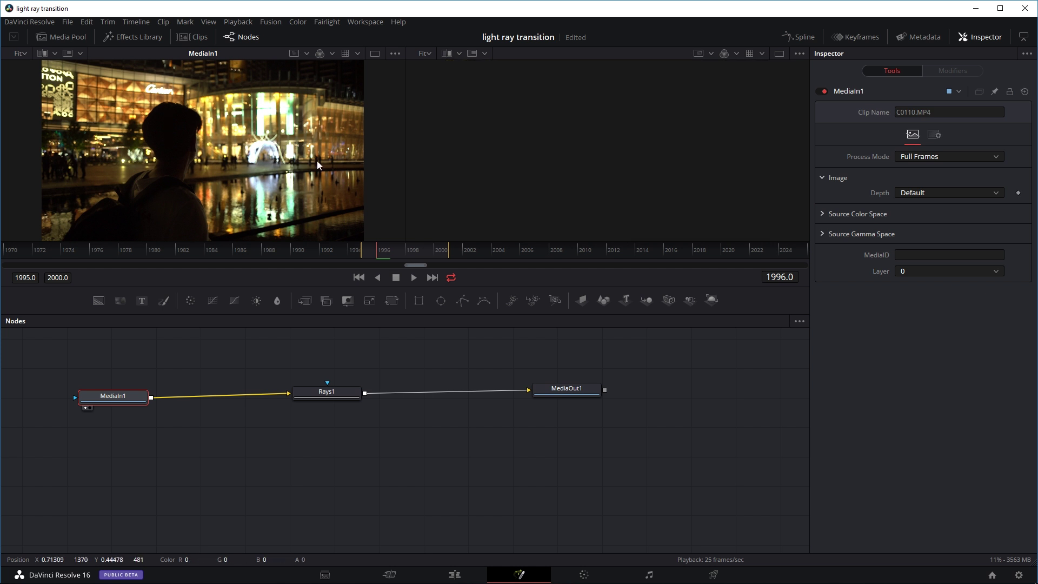
{"action": "key", "text": "2"}
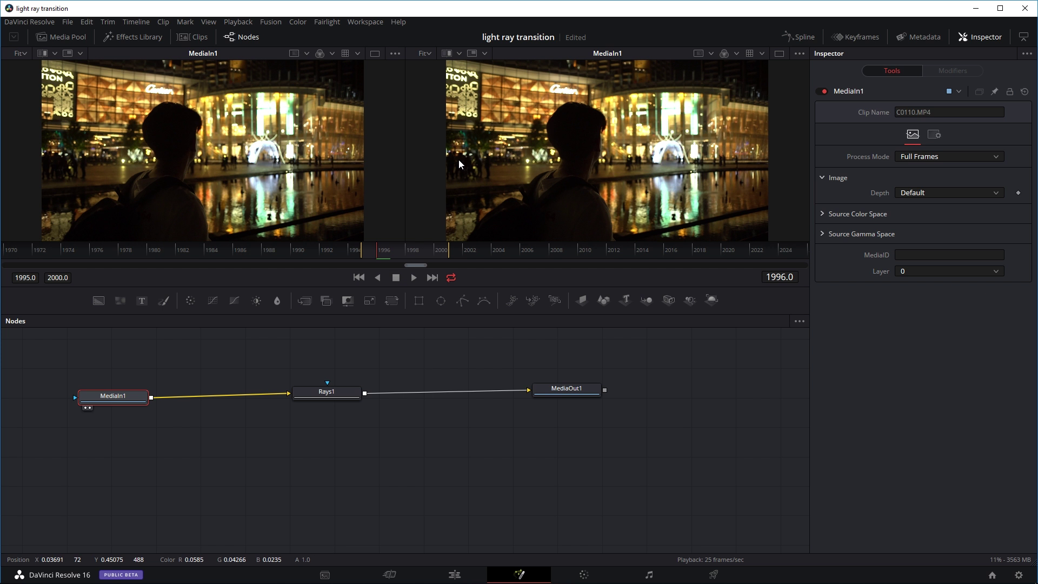
- Display the MediaOut1 node in the second viewer, beside MediaIn1, switching that viewer's display off and on again
{"action": "left_click", "coordinate": [558, 391]}
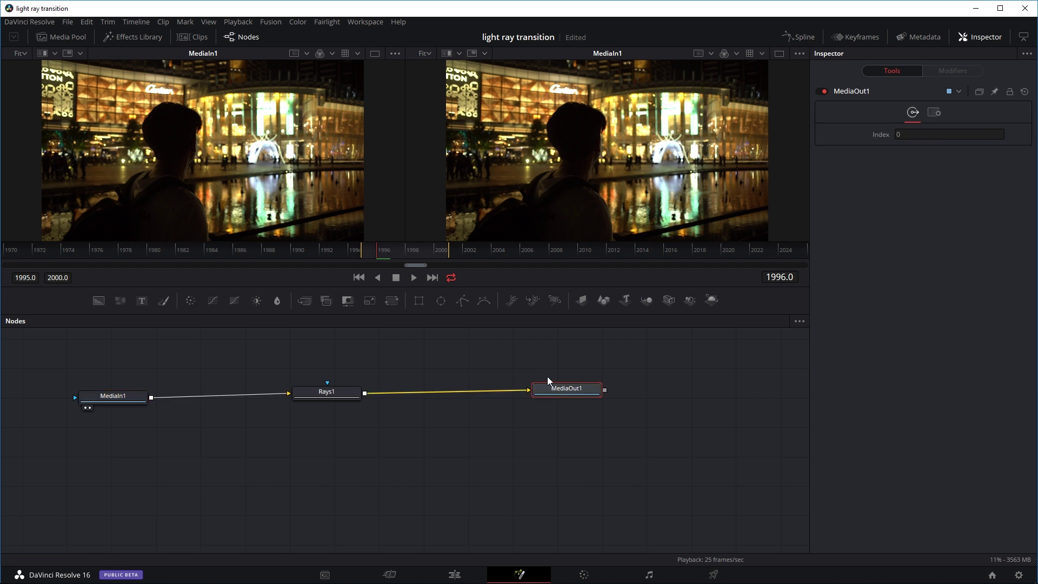
{"action": "left_click_drag", "start_coordinate": [557, 396], "coordinate": [590, 173]}
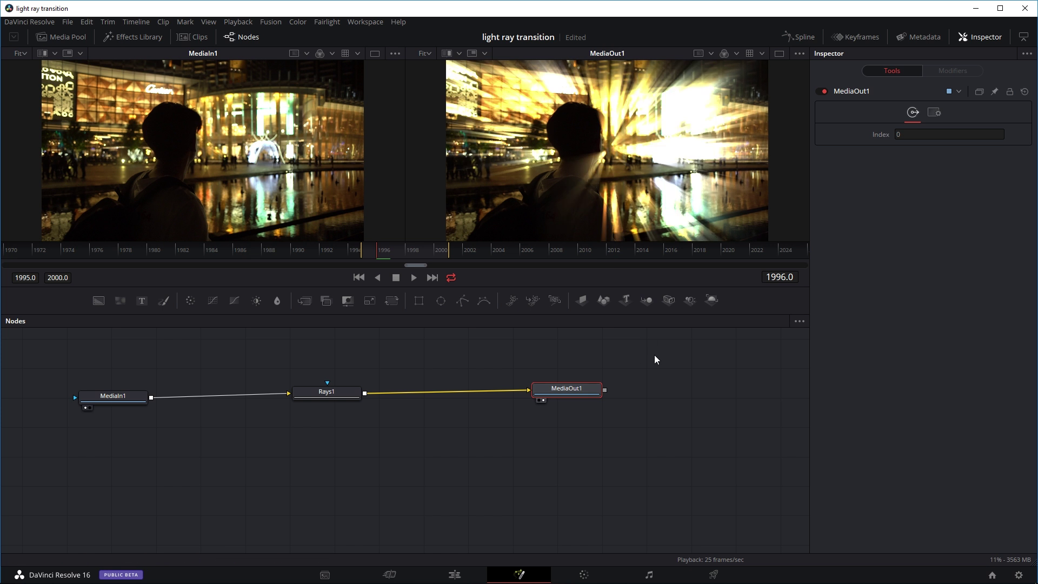
{"action": "key", "text": "2"}
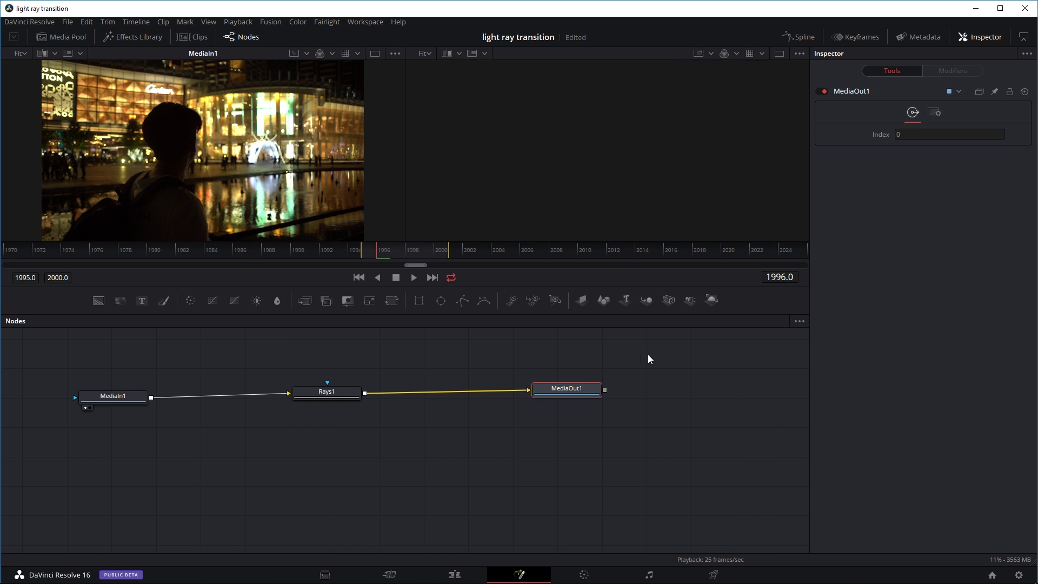
{"action": "key", "text": "2"}
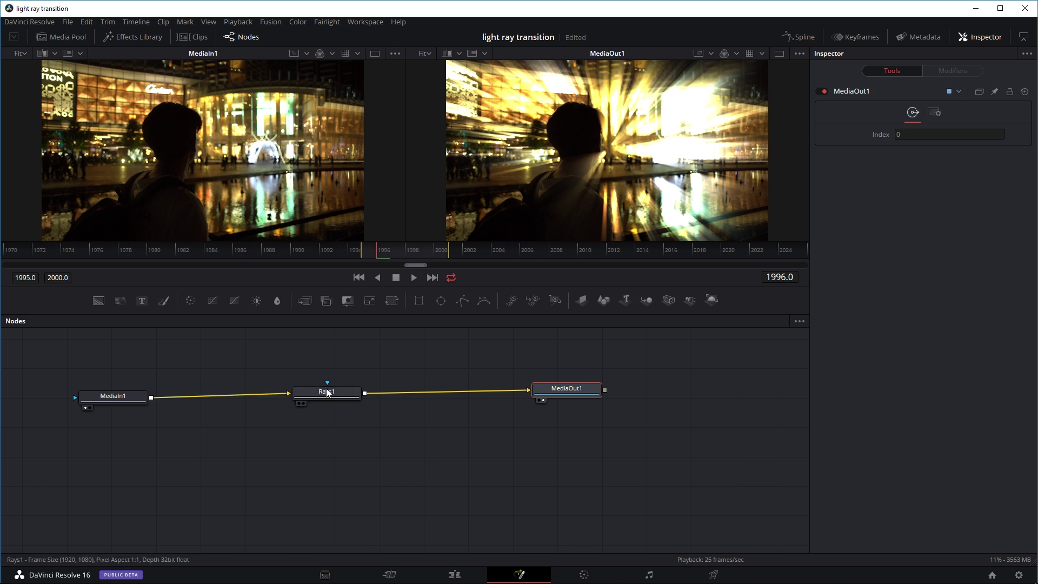
- Play the segment through, and at frame 1995 add Rays1 keyframes for Threshold, Exposure, Weight and Decay
{"action": "left_click", "coordinate": [113, 396]}
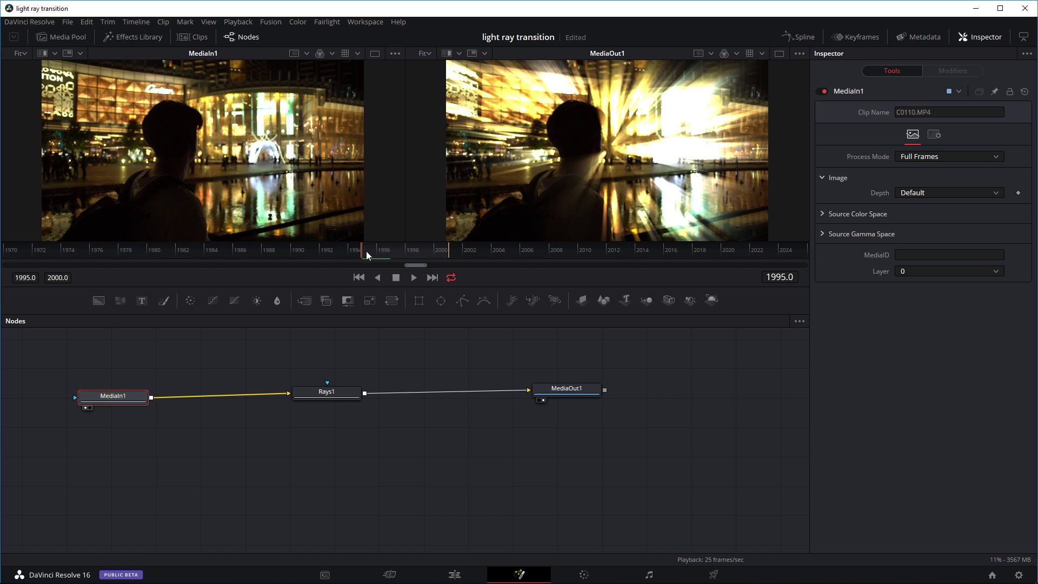
{"action": "key", "text": "space"}
{"action": "left_click", "coordinate": [329, 397]}
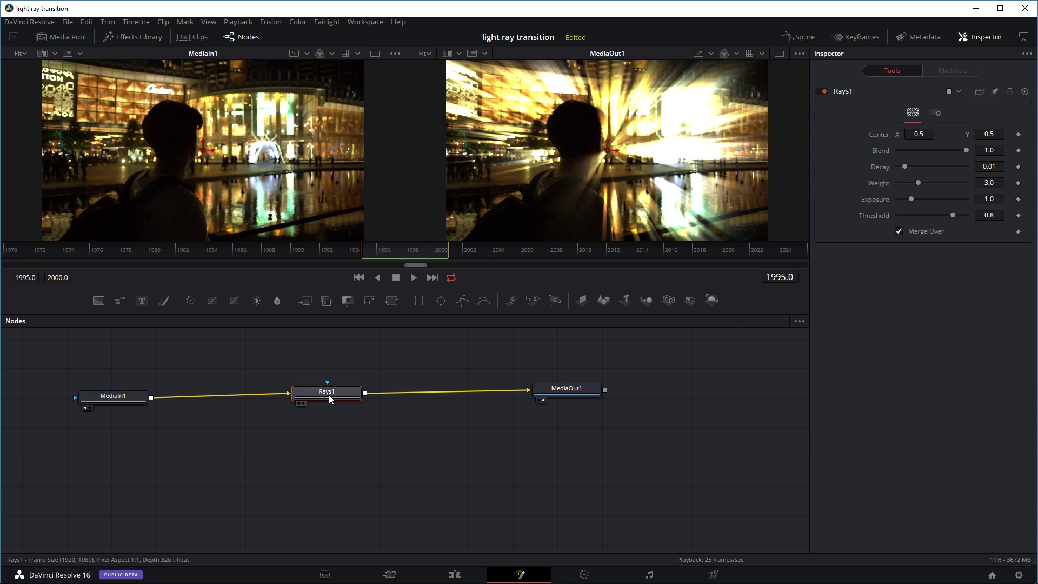
{"action": "left_click", "coordinate": [984, 37]}
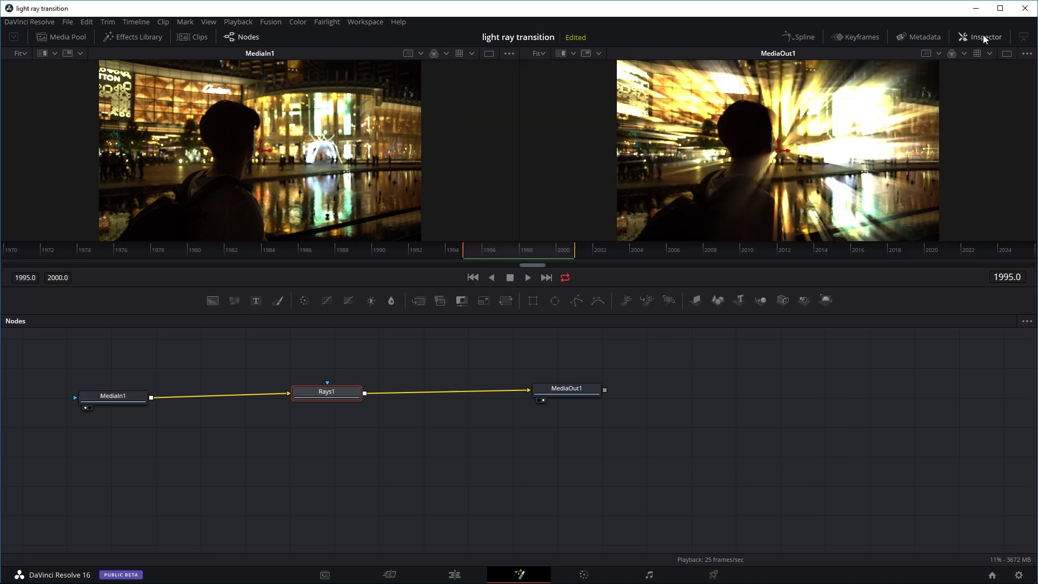
{"action": "left_click", "coordinate": [984, 37]}
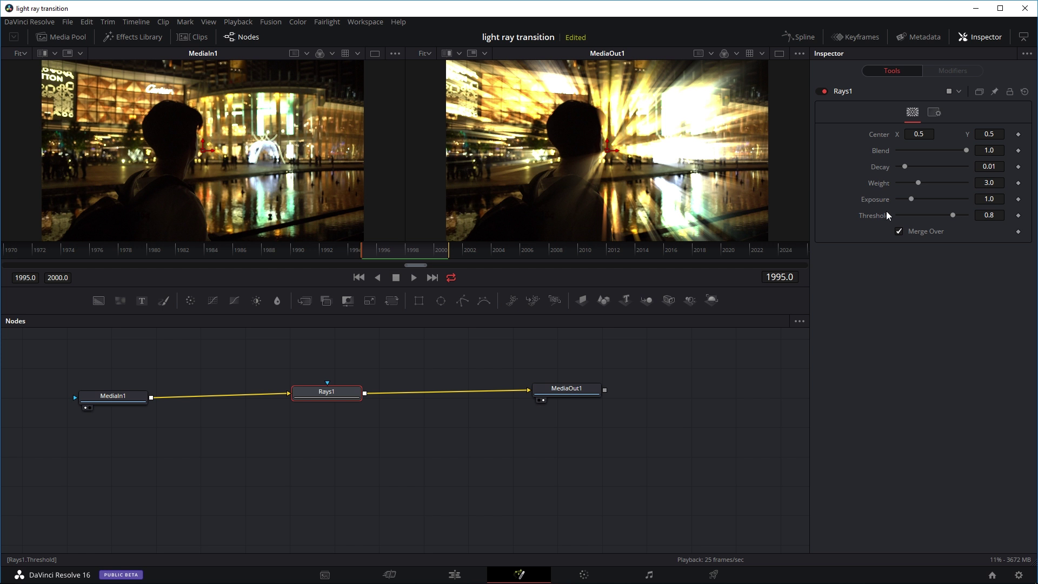
{"action": "left_click", "coordinate": [1018, 215]}
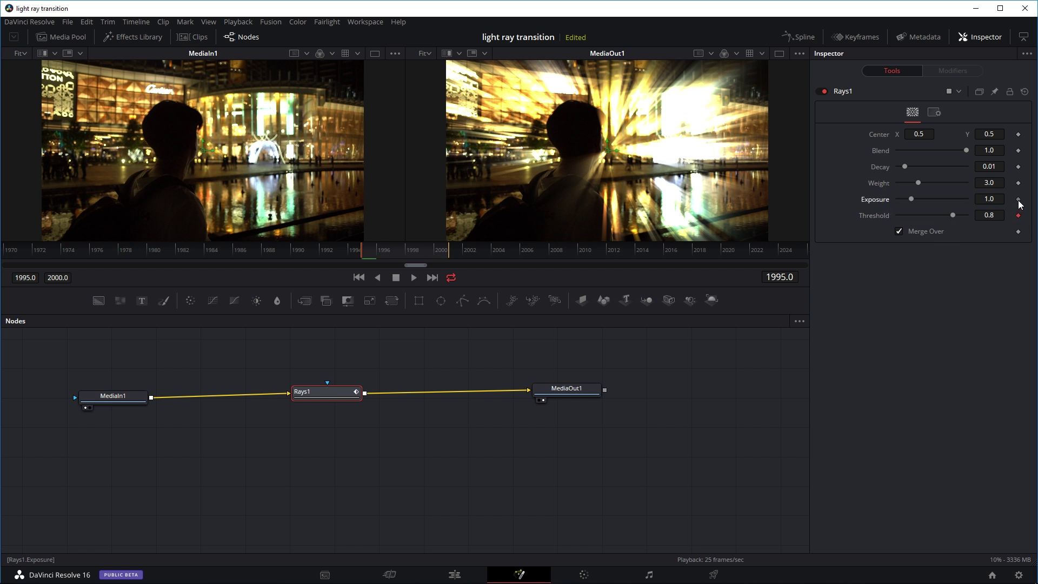
{"action": "left_click", "coordinate": [1018, 199]}
{"action": "left_click", "coordinate": [1018, 182]}
{"action": "left_click", "coordinate": [1018, 167]}
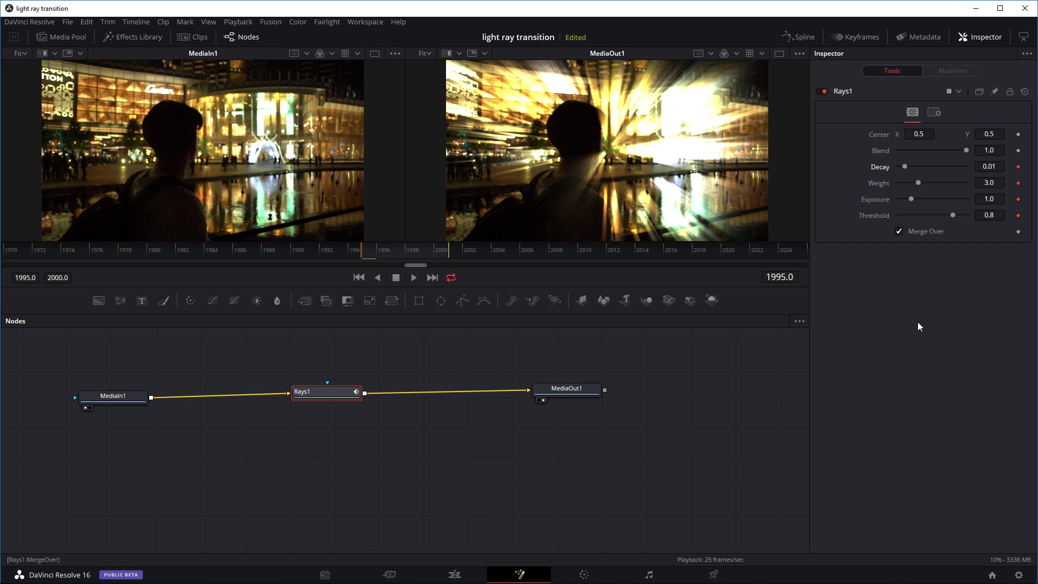
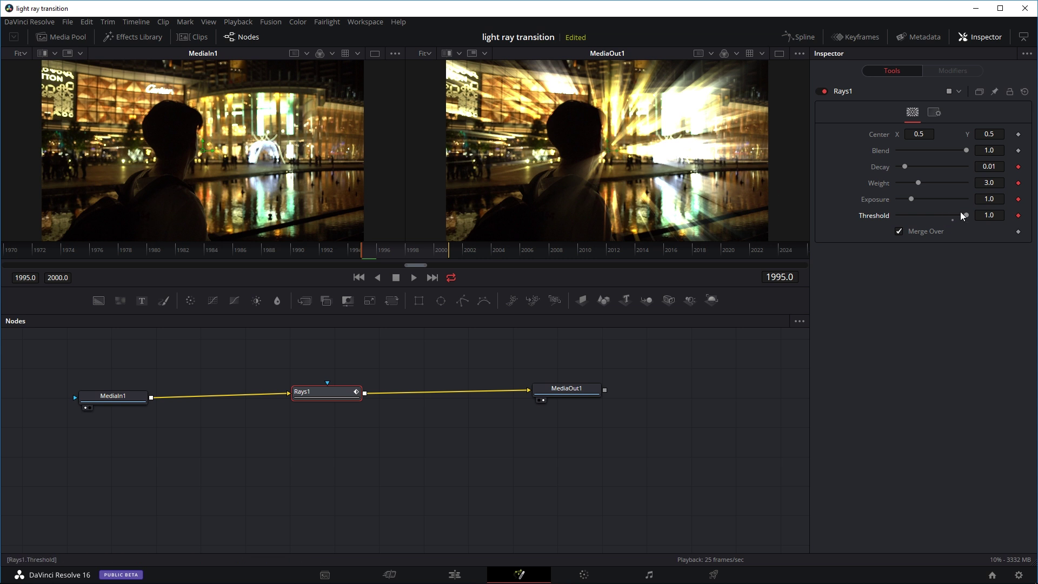
- At frame 1995, weaken the rays with Threshold 1.0, Exposure 0.906, Weight 1.65 and Decay 0.0346 on Rays1
{"action": "left_click_drag", "start_coordinate": [912, 204], "coordinate": [912, 205]}
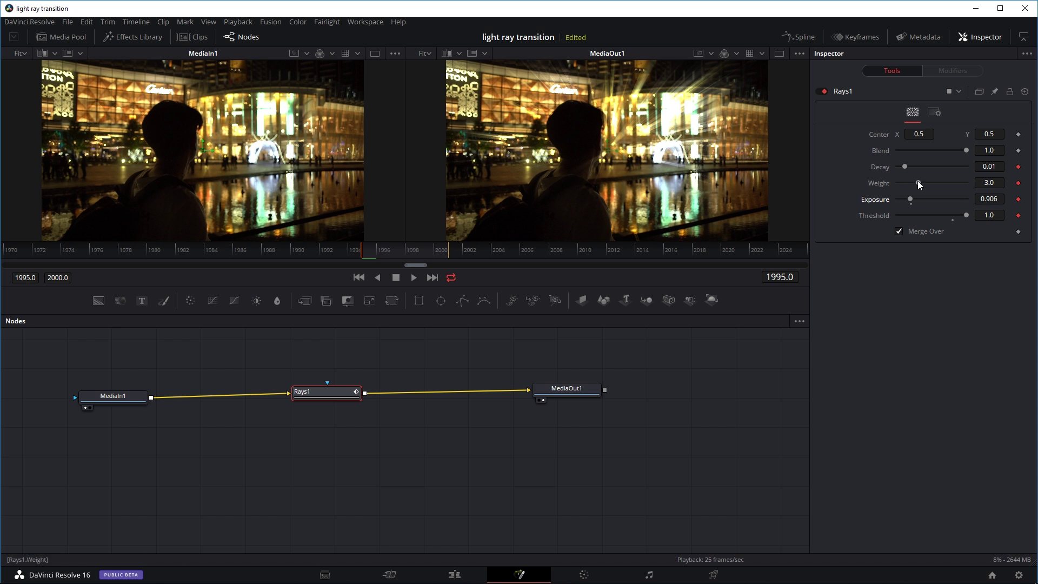
{"action": "left_click_drag", "start_coordinate": [918, 183], "coordinate": [883, 188]}
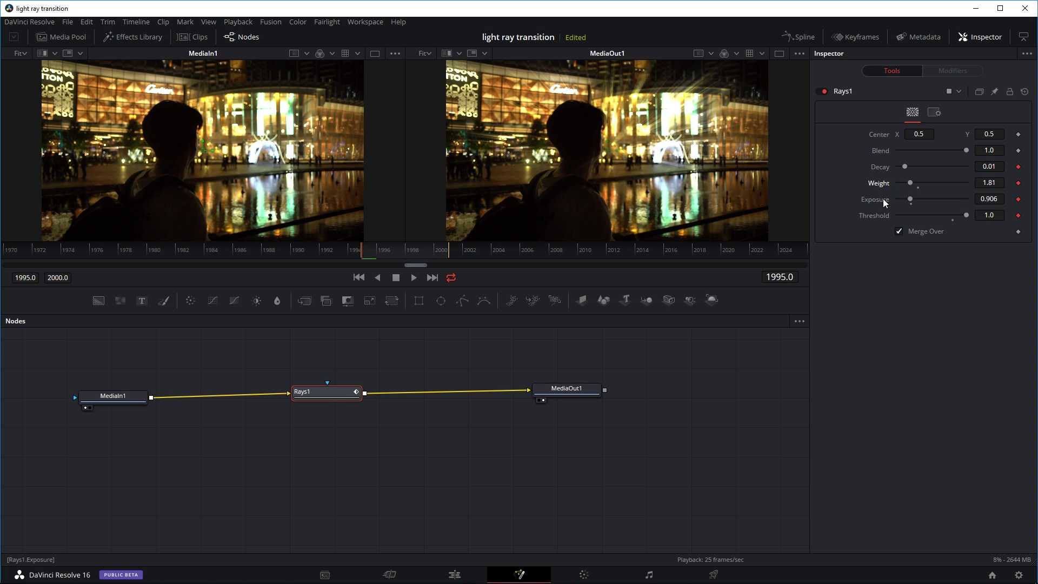
{"action": "left_click_drag", "start_coordinate": [911, 183], "coordinate": [911, 184]}
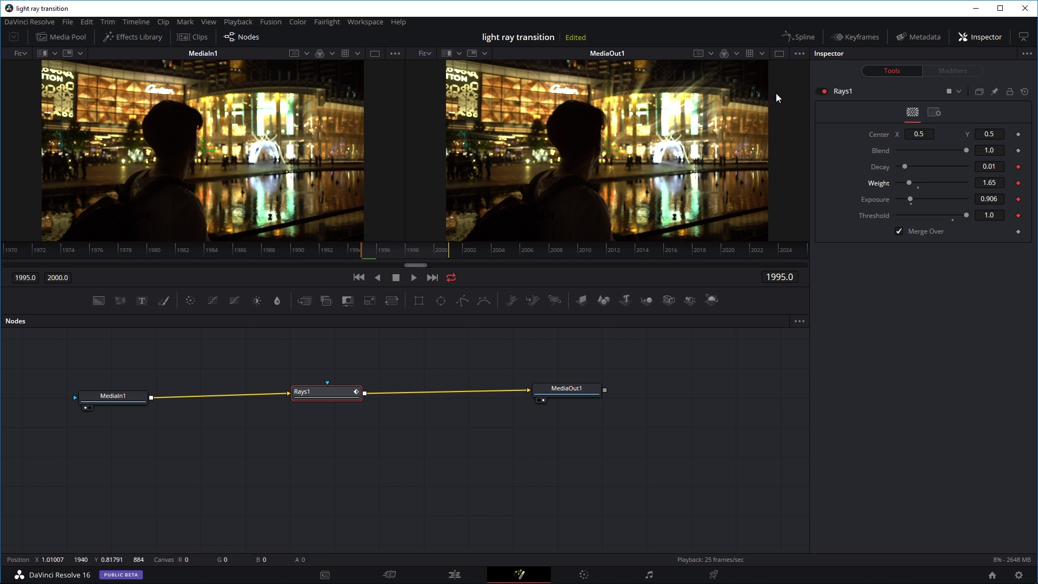
{"action": "left_click_drag", "start_coordinate": [905, 166], "coordinate": [899, 167]}
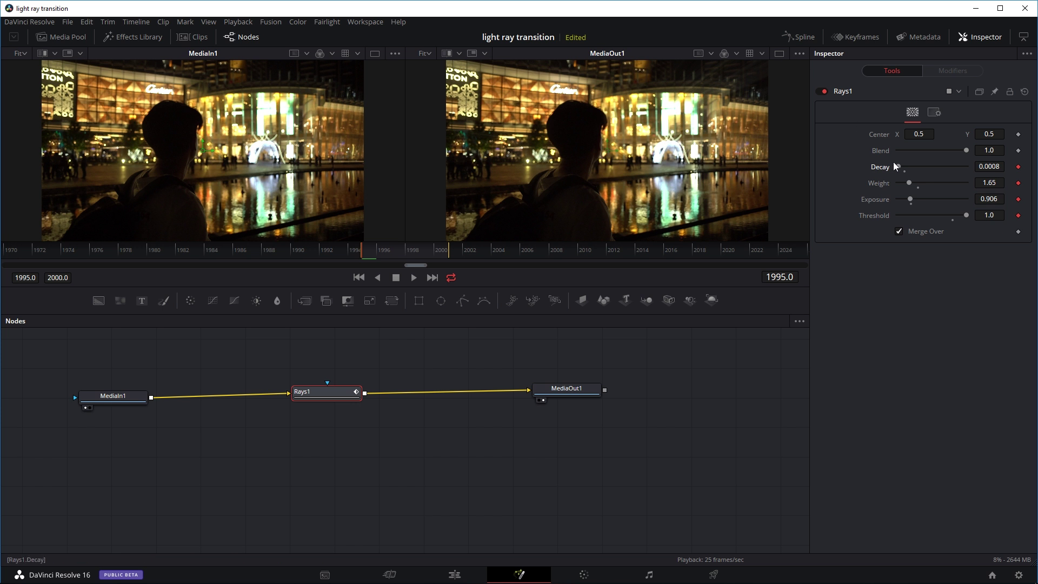
{"action": "left_click_drag", "start_coordinate": [900, 166], "coordinate": [917, 167]}
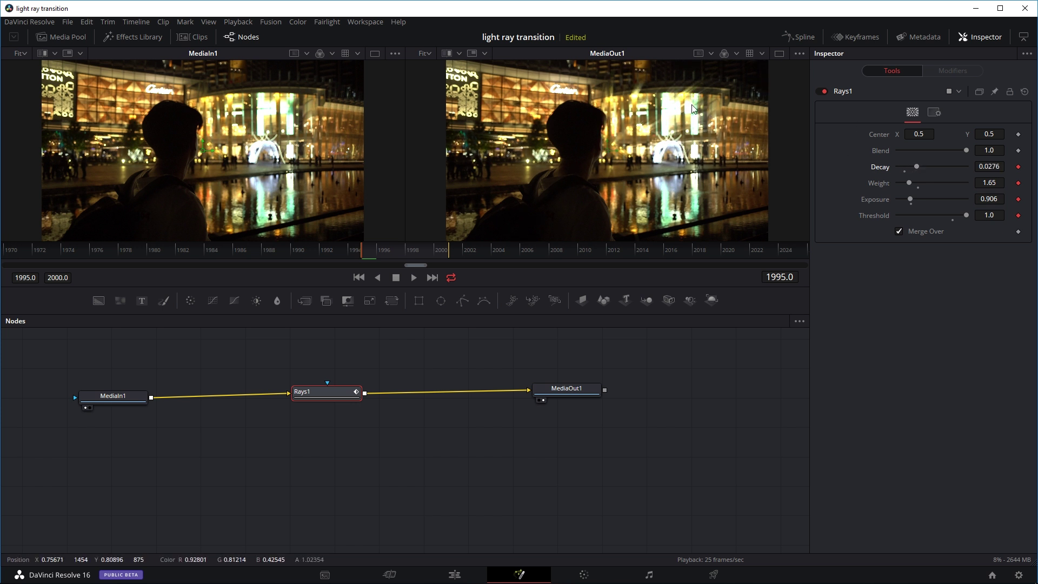
{"action": "left_click_drag", "start_coordinate": [918, 169], "coordinate": [922, 171]}
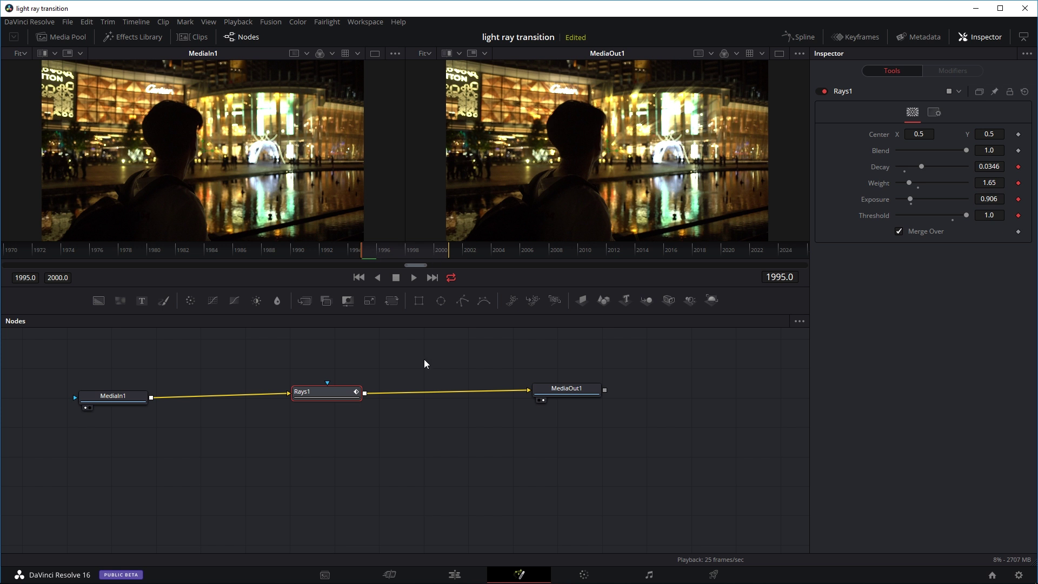
- At frame 2000, set Rays1's Threshold to 0.157, Exposure to 1.299, Weight to 3.78 and Decay to 0.0118, and check frame 1997
{"action": "left_click", "coordinate": [446, 352]}
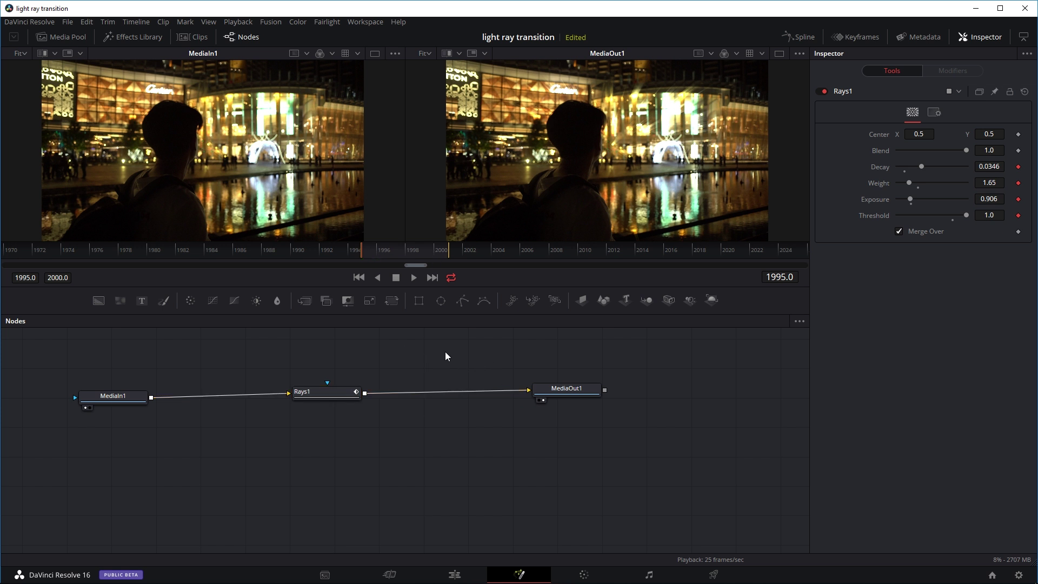
{"action": "key", "text": "space"}
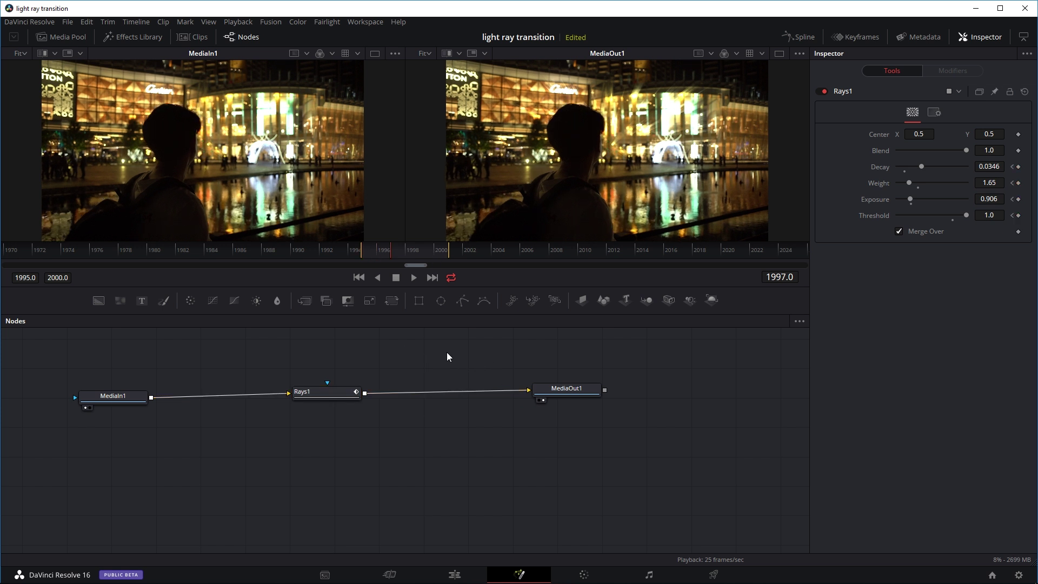
{"action": "key", "text": "Left"}
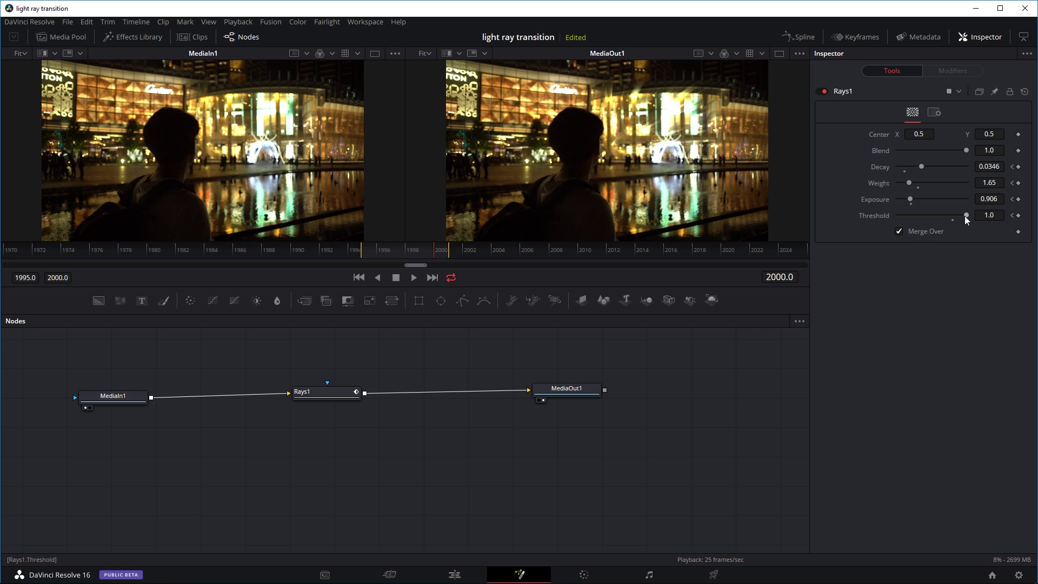
{"action": "mouse_move", "coordinate": [966, 216]}
{"action": "left_mouse_down"}
{"action": "mouse_move", "coordinate": [909, 221]}
{"action": "mouse_move", "coordinate": [915, 186]}
{"action": "mouse_move", "coordinate": [925, 185]}
{"action": "mouse_move", "coordinate": [920, 169]}
{"action": "mouse_move", "coordinate": [908, 170]}
{"action": "left_mouse_up"}
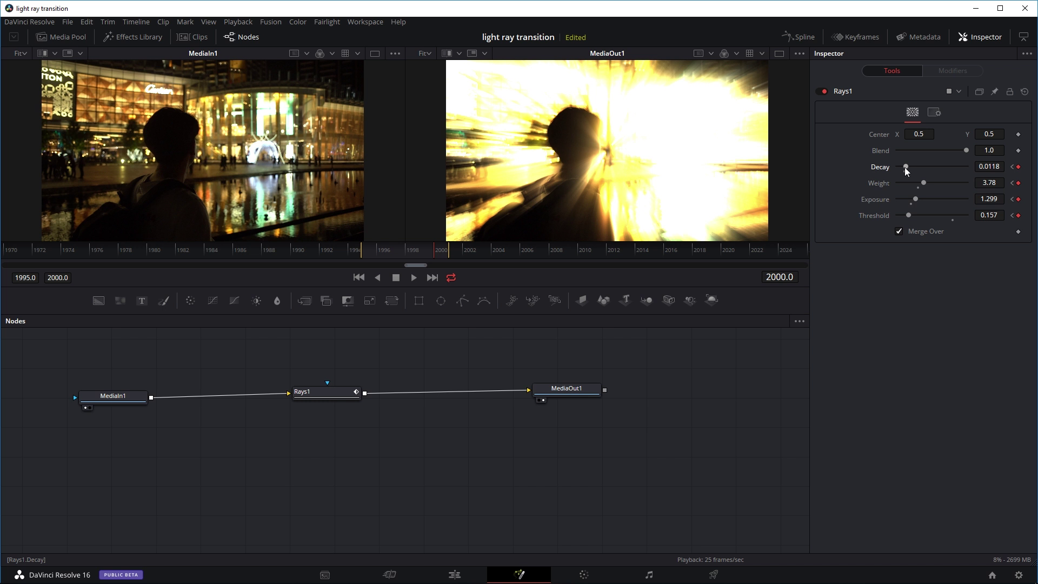
{"action": "left_click", "coordinate": [400, 252]}
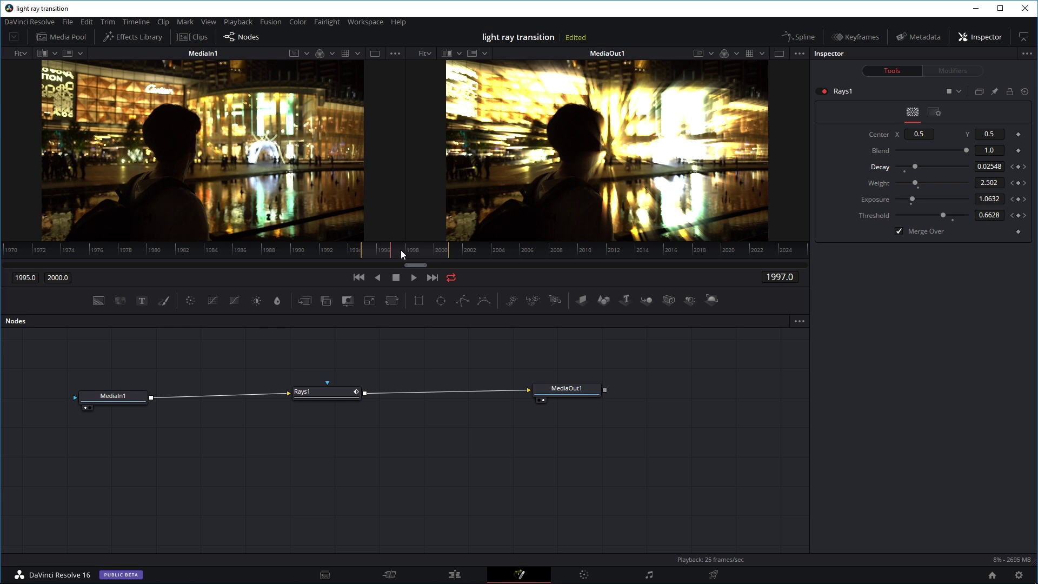
- Step back and forth between frames 1995 and 2000 to examine how the animated rays build up in MediaOut1
{"action": "key", "text": "Left"}
{"action": "key", "text": "Left"}
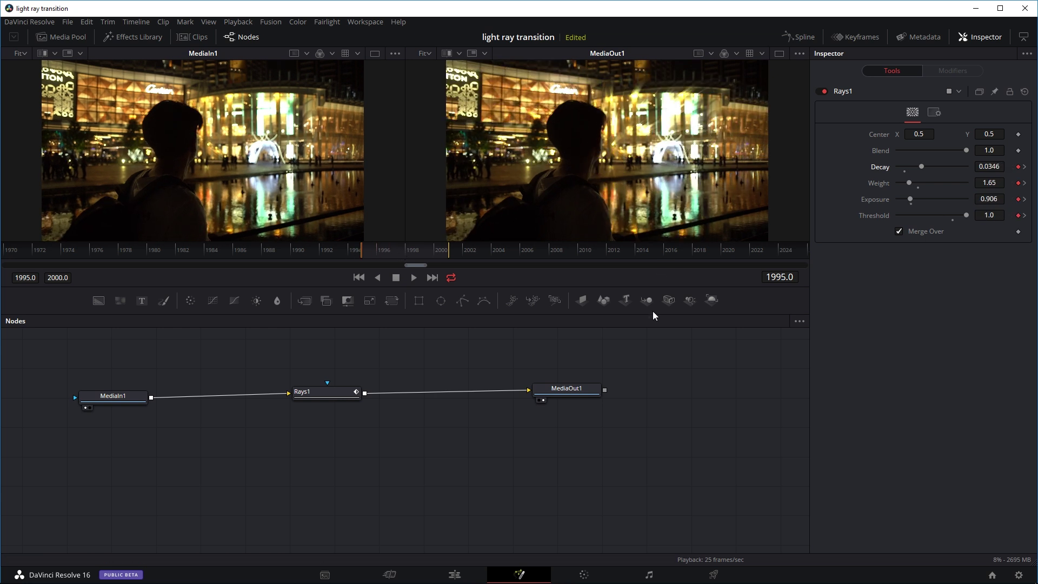
{"action": "key", "text": "Right"}
{"action": "key", "text": "Right"}
{"action": "key", "text": "Right"}
{"action": "key", "text": "Right"}
{"action": "key", "text": "Right"}
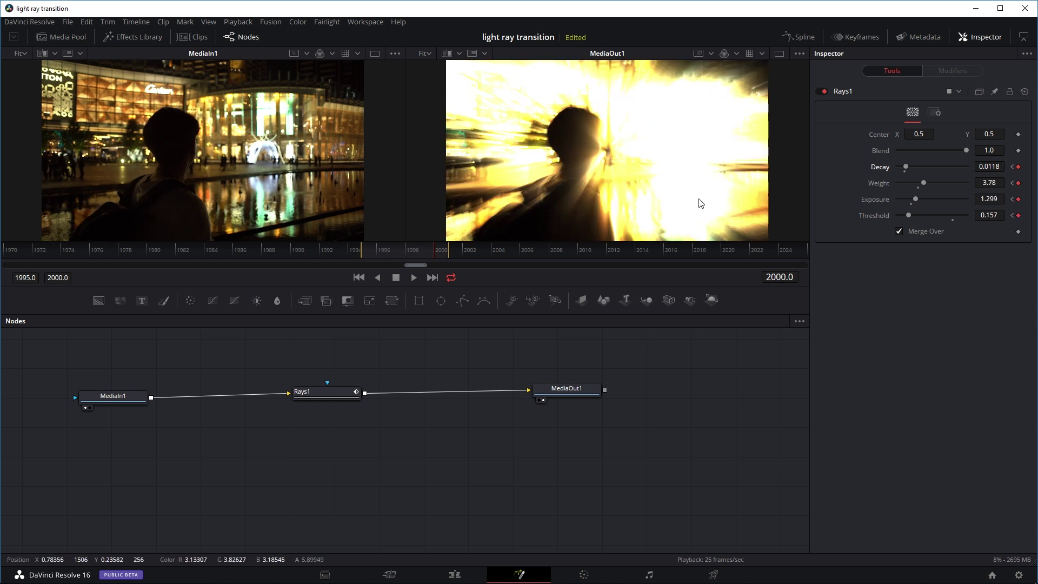
{"action": "key", "text": "Left"}
{"action": "key", "text": "Left"}
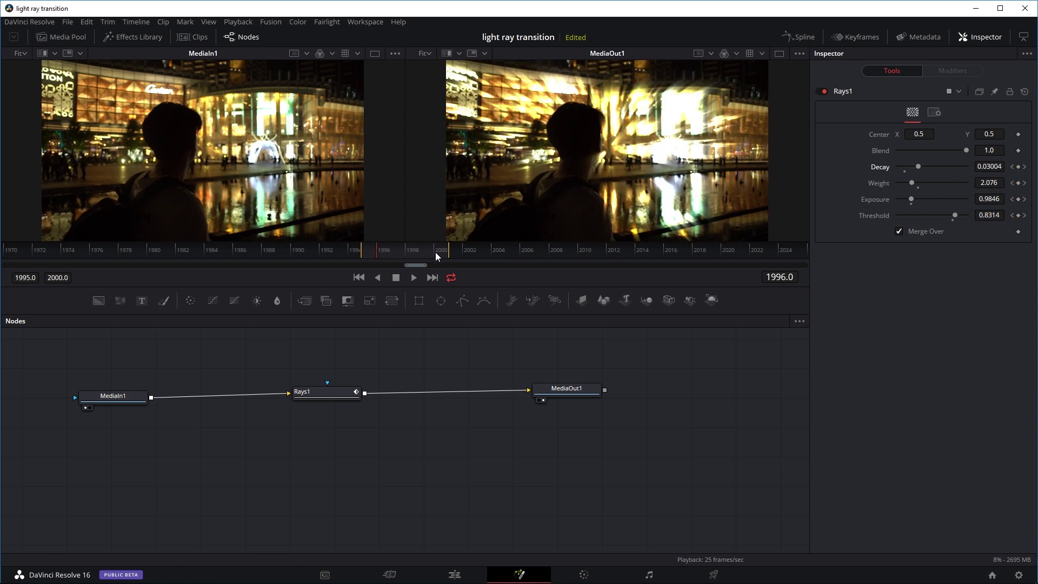
{"action": "key", "text": "Right"}
{"action": "key", "text": "Right"}
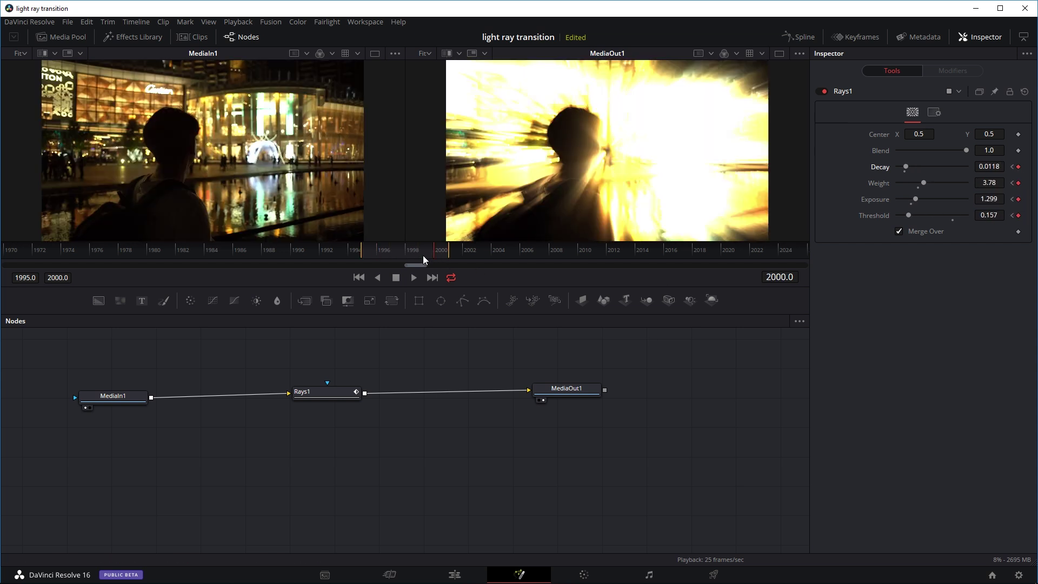
{"action": "key", "text": "Left"}
{"action": "key", "text": "Left"}
{"action": "key", "text": "Left"}
{"action": "key", "text": "Left"}
{"action": "key", "text": "Left"}
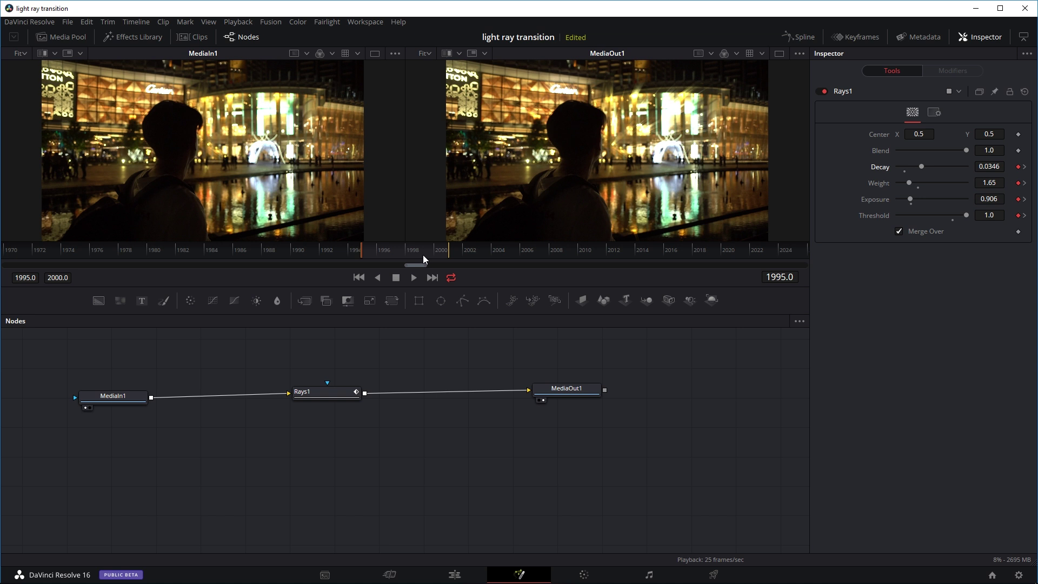
- Return to the edit timeline and play the light ray transition across the cut from C0110.MP4 to C0115.MP4 several times
{"action": "left_click", "coordinate": [459, 572]}
{"action": "left_click", "coordinate": [595, 371]}
{"action": "key", "text": "space"}
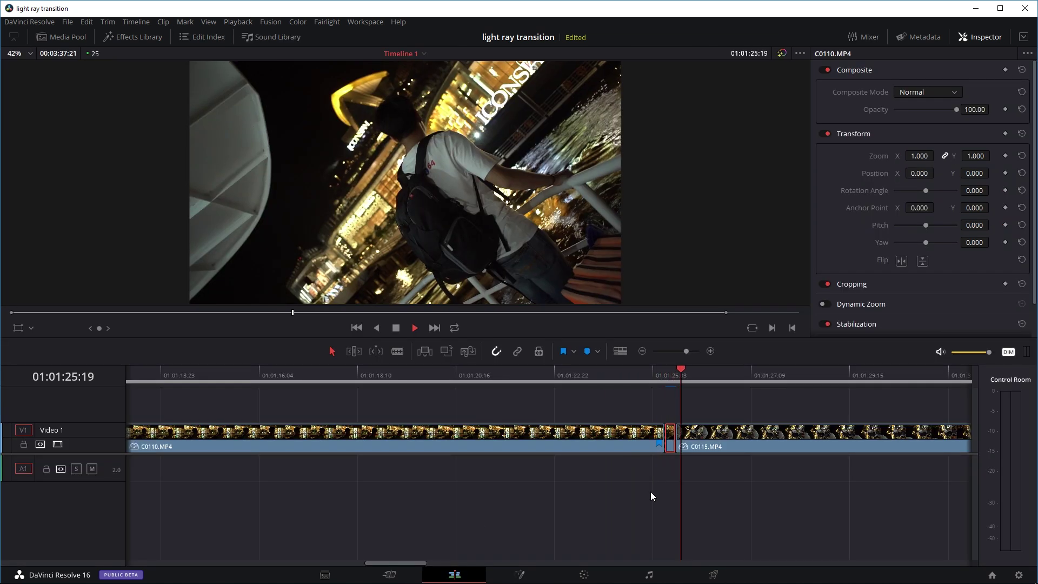
{"action": "left_click", "coordinate": [640, 371]}
{"action": "key", "text": "space"}
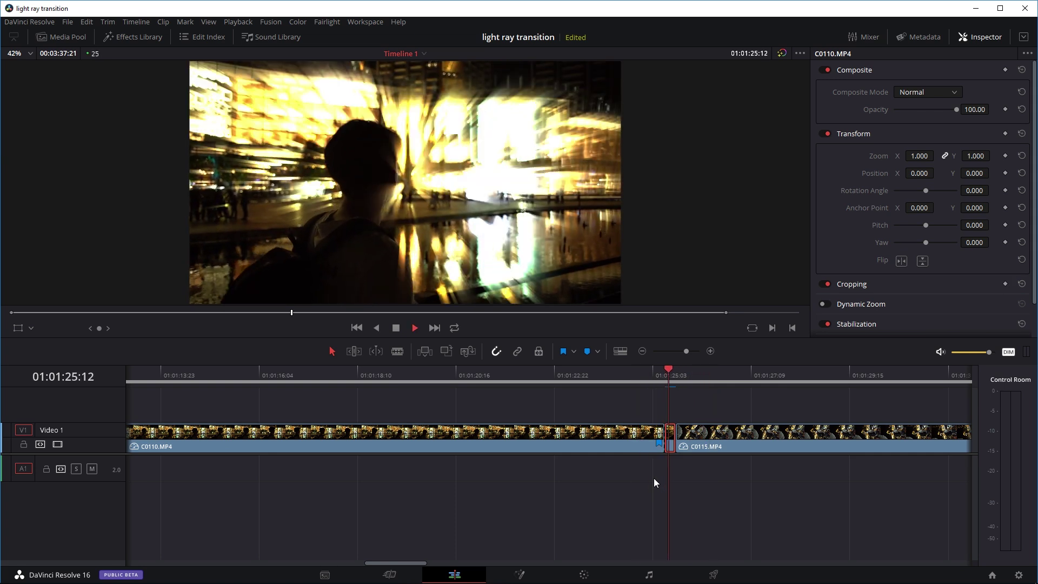
{"action": "left_click", "coordinate": [635, 371]}
{"action": "key", "text": "space"}
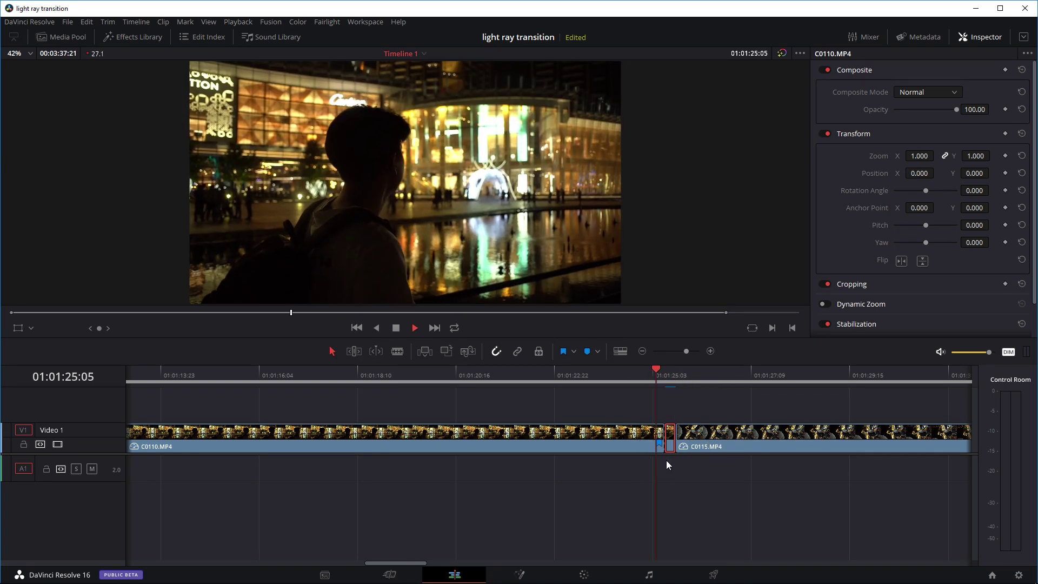
{"action": "left_click", "coordinate": [644, 368]}
{"action": "key", "text": "space"}
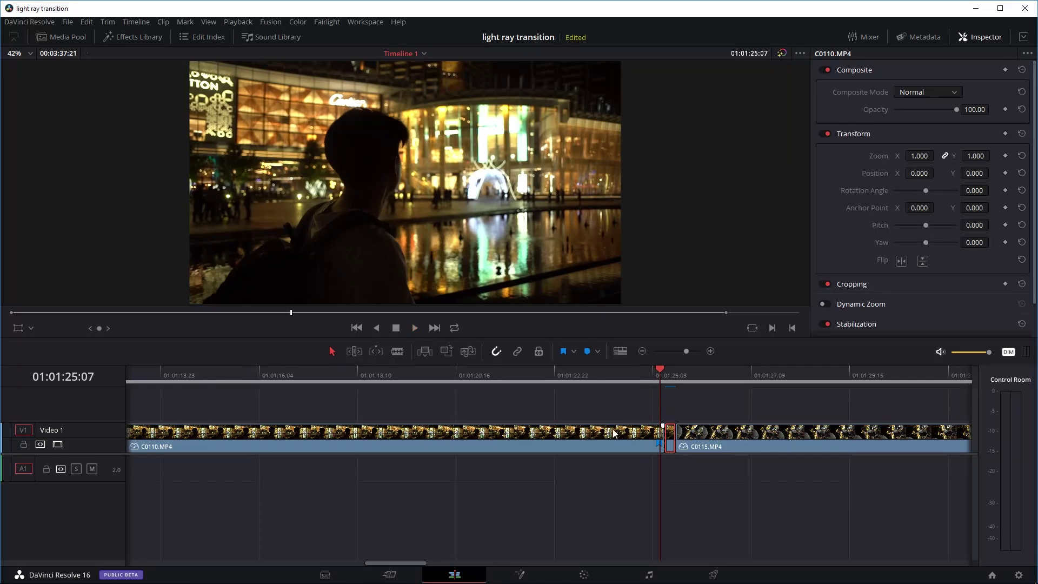
{"action": "left_click", "coordinate": [599, 439]}
{"action": "left_click_drag", "start_coordinate": [484, 373], "coordinate": [650, 368]}
{"action": "key", "text": "space"}
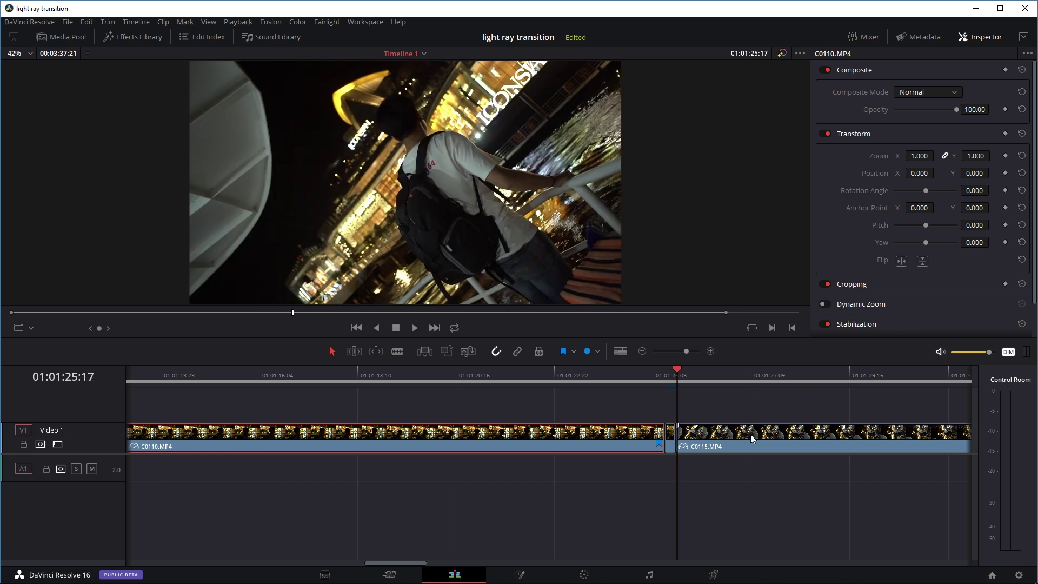
- Select C0115.MP4 and step frame by frame through its opening, from the cut up to 01:01:26:02
{"action": "left_click", "coordinate": [751, 439]}
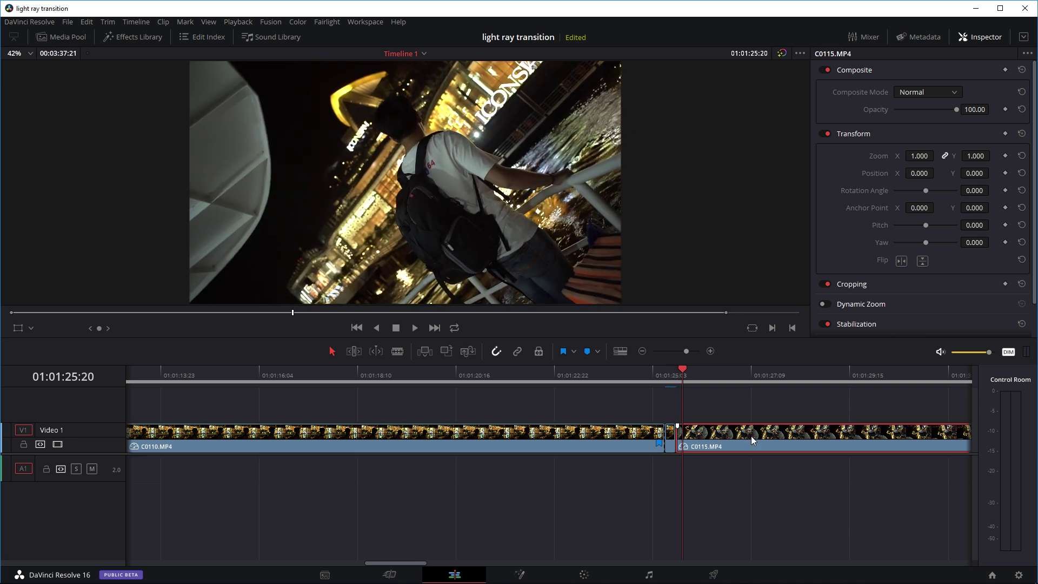
{"action": "key", "text": "Left"}
{"action": "key", "text": "Left"}
{"action": "key", "text": "Left"}
{"action": "key", "text": "Left"}
{"action": "key", "text": "Left"}
{"action": "key", "text": "Left"}
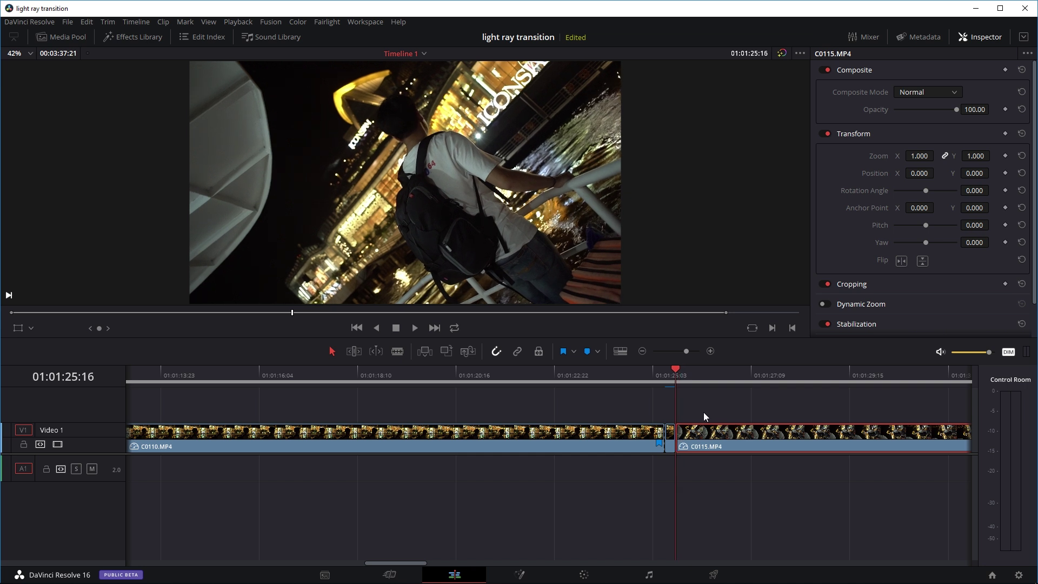
{"action": "key", "text": "Right"}
{"action": "key", "text": "Right"}
{"action": "key", "text": "Right"}
{"action": "key", "text": "Right"}
{"action": "key", "text": "Right"}
{"action": "key", "text": "Right"}
{"action": "key", "text": "Right"}
{"action": "key", "text": "Right"}
{"action": "key", "text": "Right"}
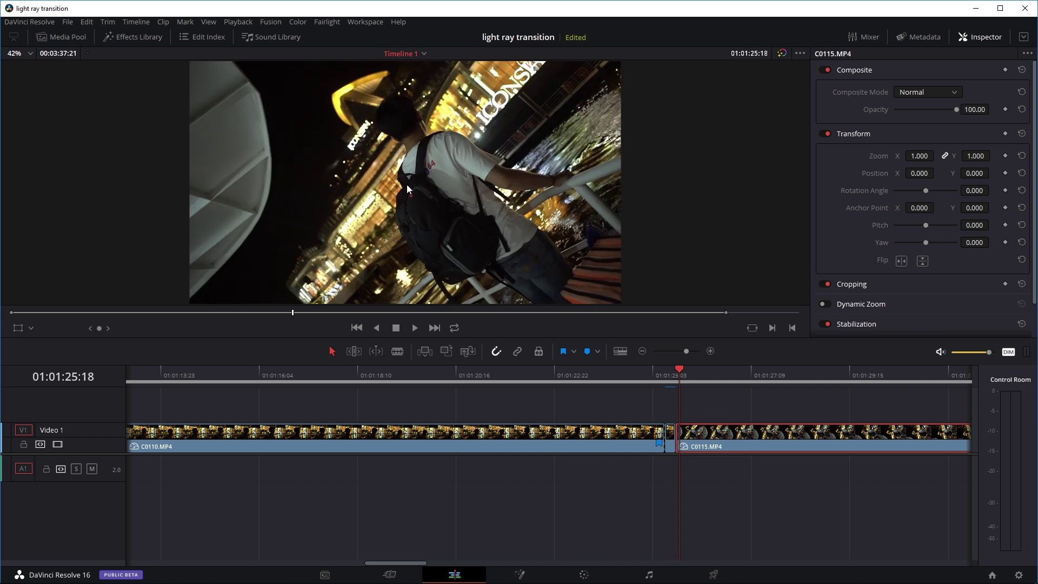
{"action": "key", "text": "Right"}
{"action": "key", "text": "Right"}
{"action": "key", "text": "Right"}
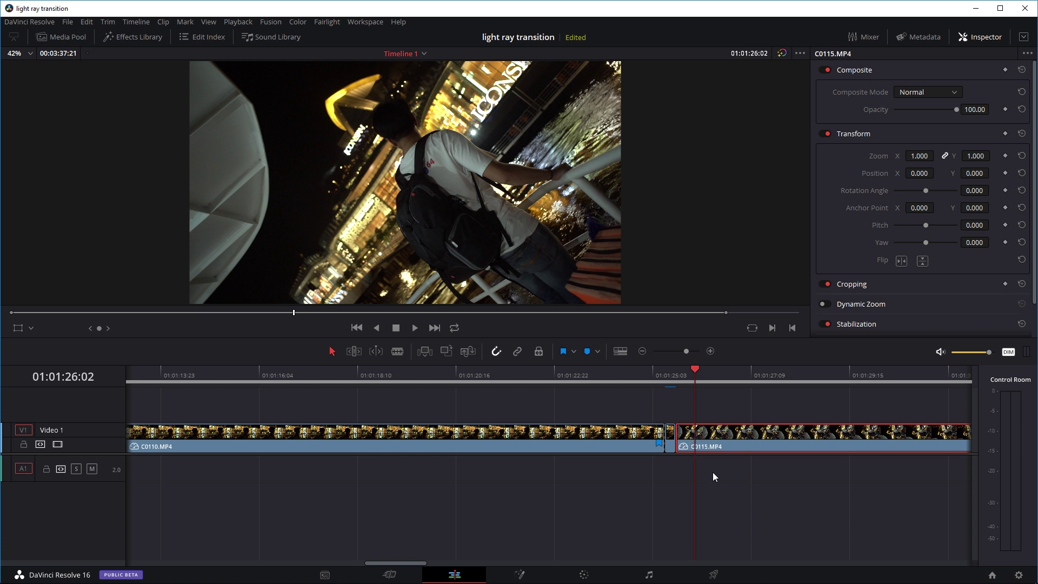
- Select the short segment with the rays and replay the cut into C0115.MP4 from 01:01:25:04
{"action": "left_click", "coordinate": [670, 435]}
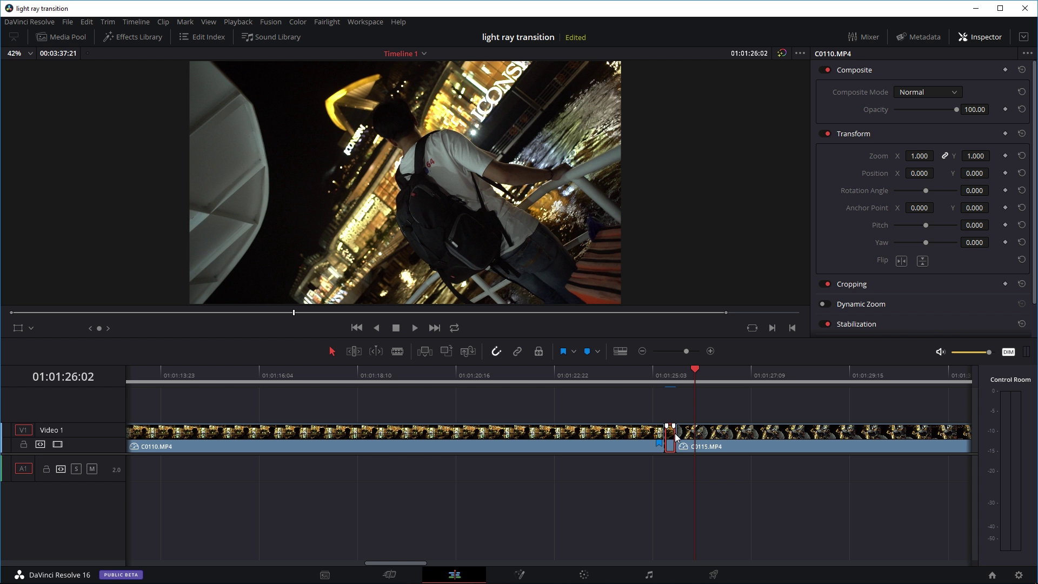
{"action": "left_click", "coordinate": [654, 378]}
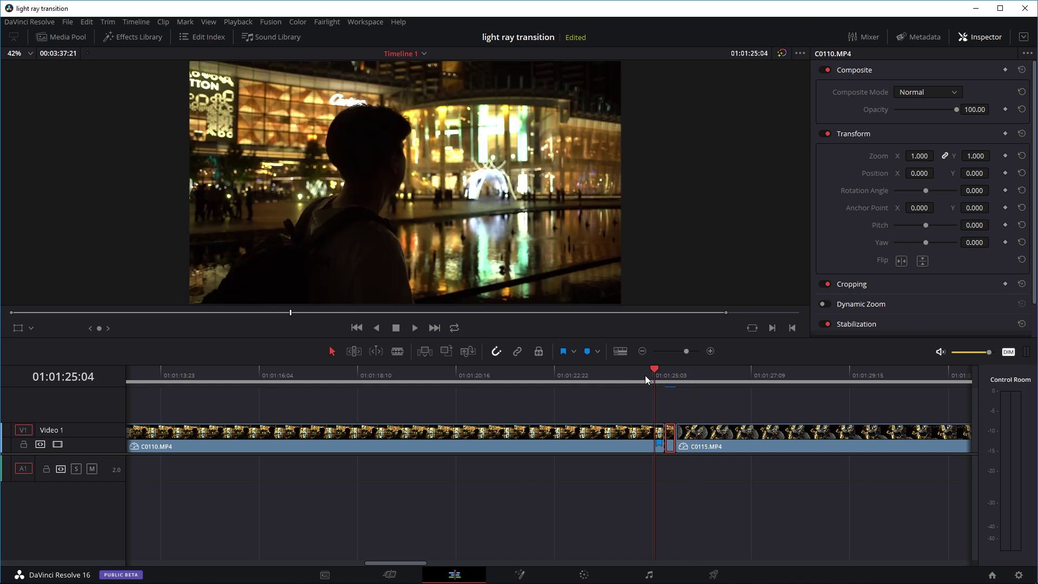
{"action": "key", "text": "space"}
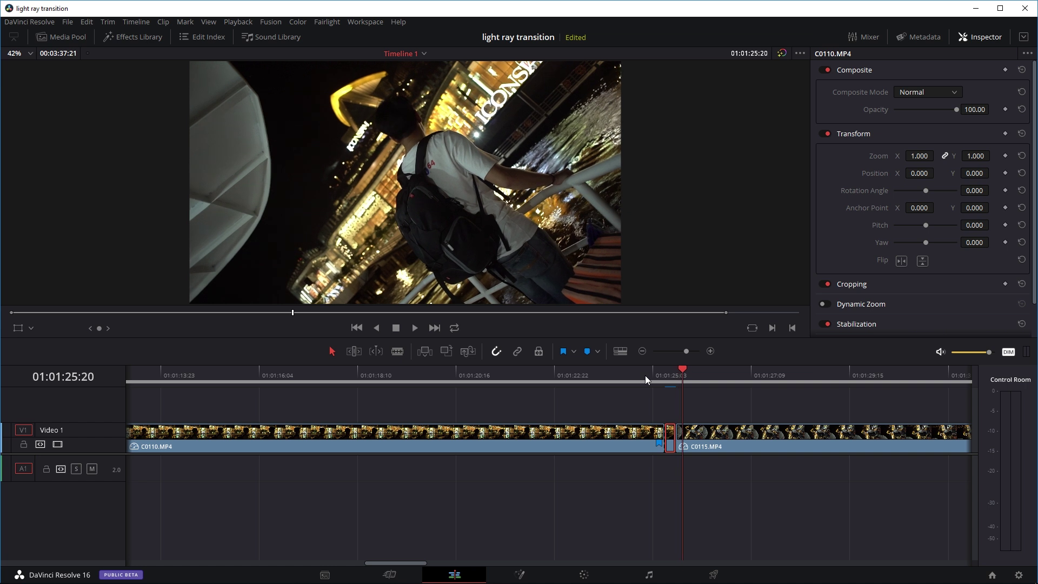
{"action": "key", "text": "j"}
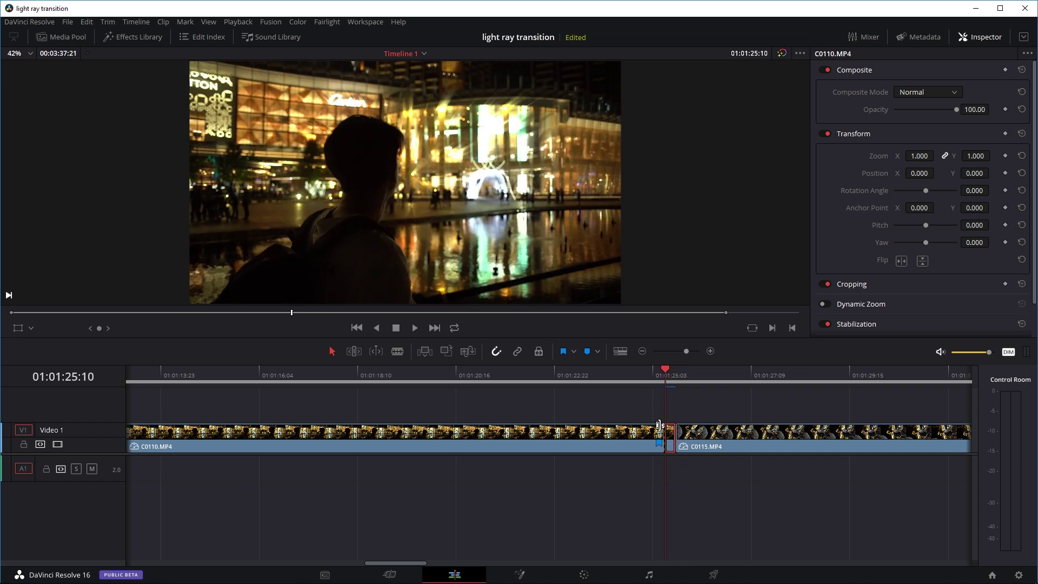
{"action": "key", "text": "l"}
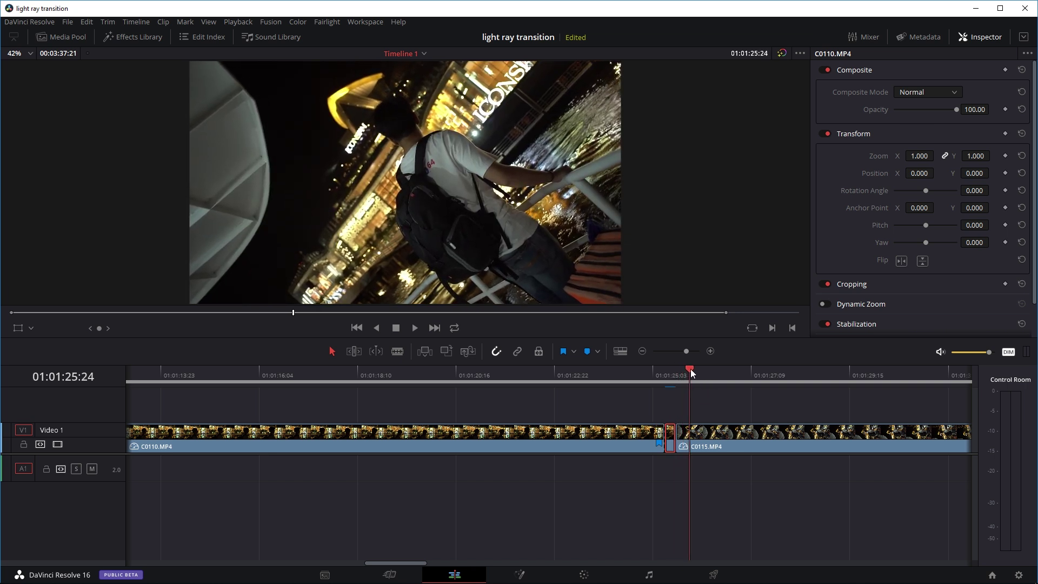
- Count frames forward from the start of C0115.MP4 at 01:01:25:16 and split the clip at 01:01:26:03
{"action": "left_click_drag", "start_coordinate": [690, 369], "coordinate": [681, 370]}
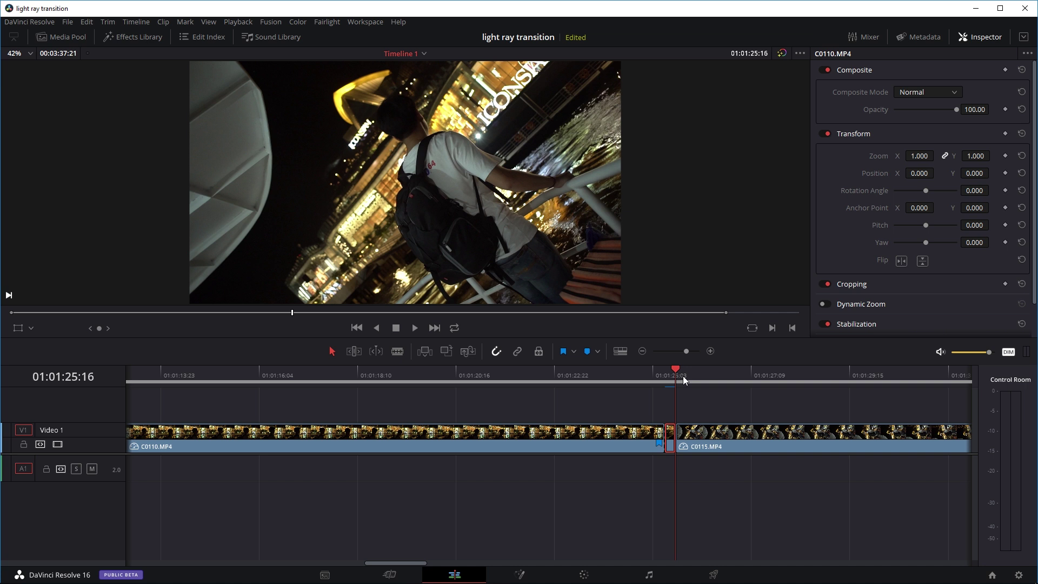
{"action": "key", "text": "Right"}
{"action": "key", "text": "Right"}
{"action": "key", "text": "Right"}
{"action": "key", "text": "Right"}
{"action": "key", "text": "Right"}
{"action": "key", "text": "Right"}
{"action": "key", "text": "Right"}
{"action": "key", "text": "Right"}
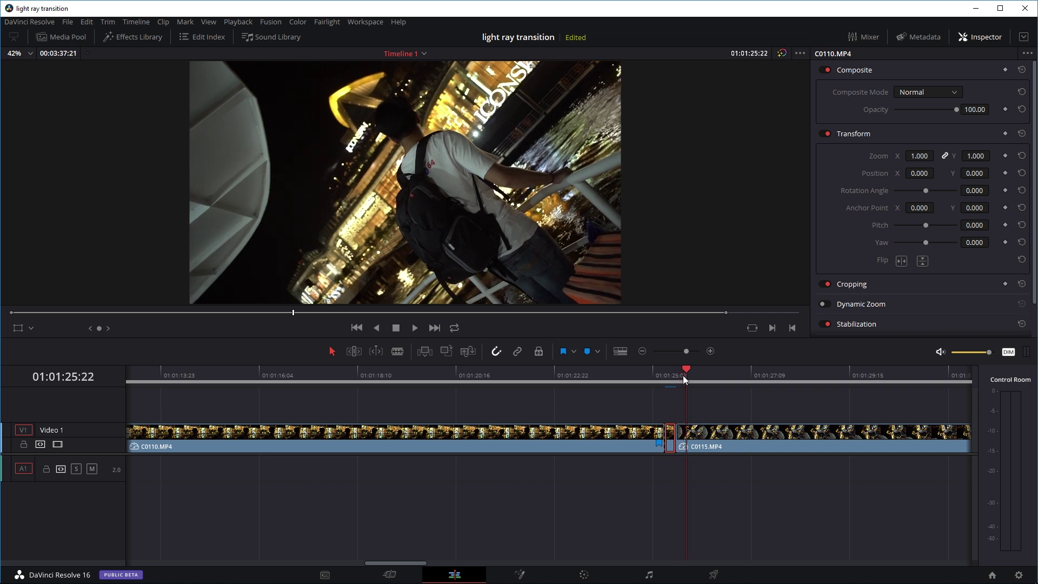
{"action": "key", "text": "Right"}
{"action": "key", "text": "Right"}
{"action": "key", "text": "Right"}
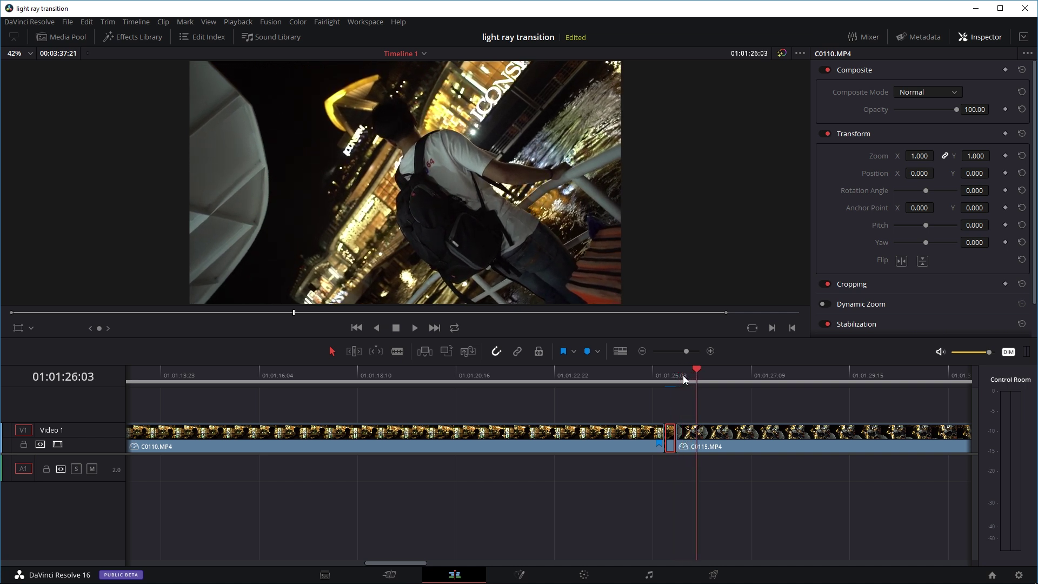
{"action": "left_click_drag", "start_coordinate": [702, 433], "coordinate": [692, 431]}
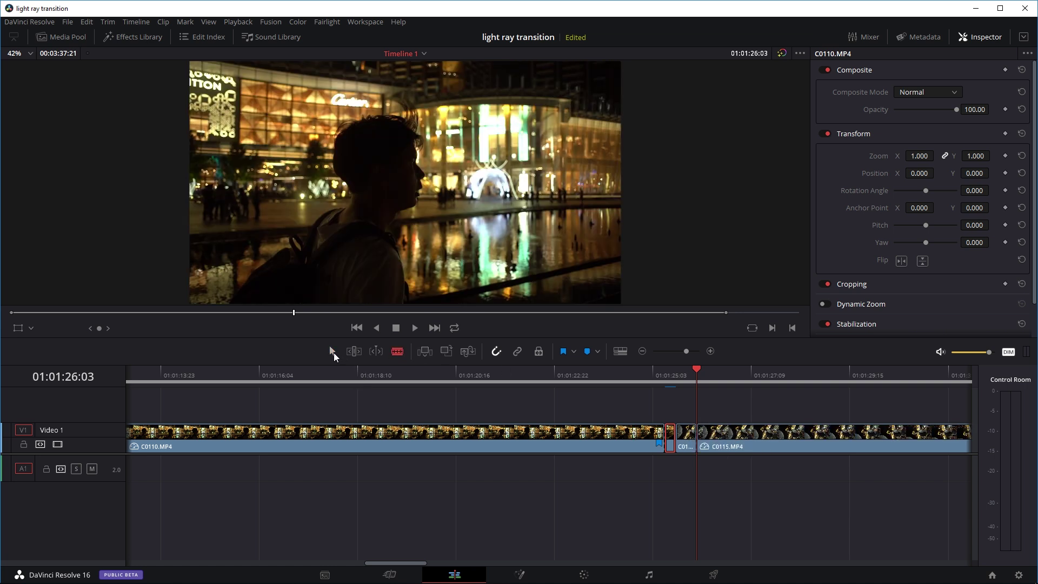
- Select the short opening segment of C0115.MP4, place the playhead at 01:01:25:22 within it, and open it in Fusion
{"action": "left_click", "coordinate": [687, 439]}
{"action": "left_click", "coordinate": [687, 373]}
{"action": "left_click_drag", "start_coordinate": [687, 373], "coordinate": [686, 371]}
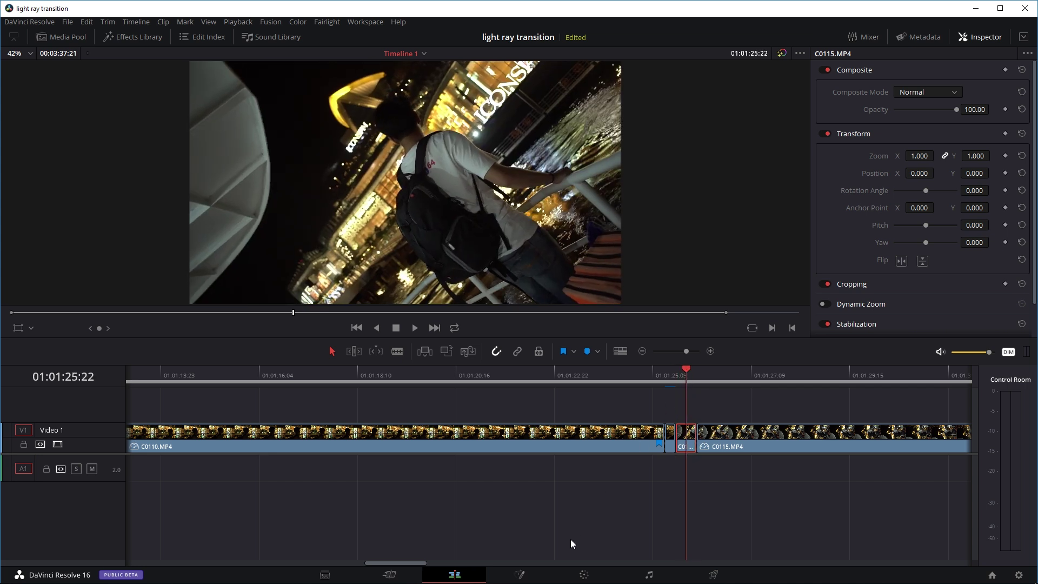
{"action": "left_click", "coordinate": [519, 574]}
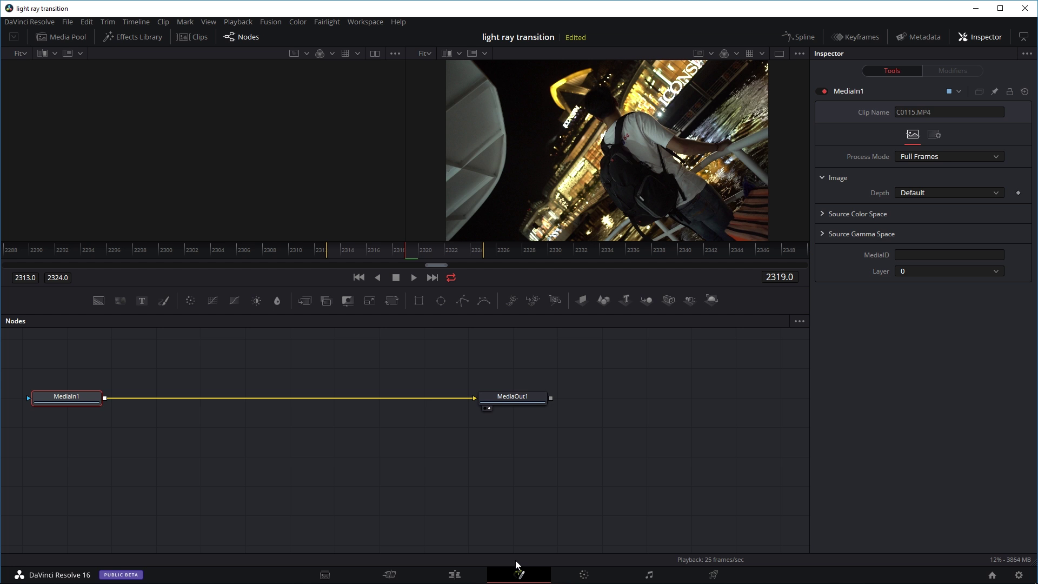
- Add a Rays node between MediaIn1 and MediaOut1, spacing the nodes apart in the node graph
{"action": "left_click_drag", "start_coordinate": [78, 398], "coordinate": [92, 396]}
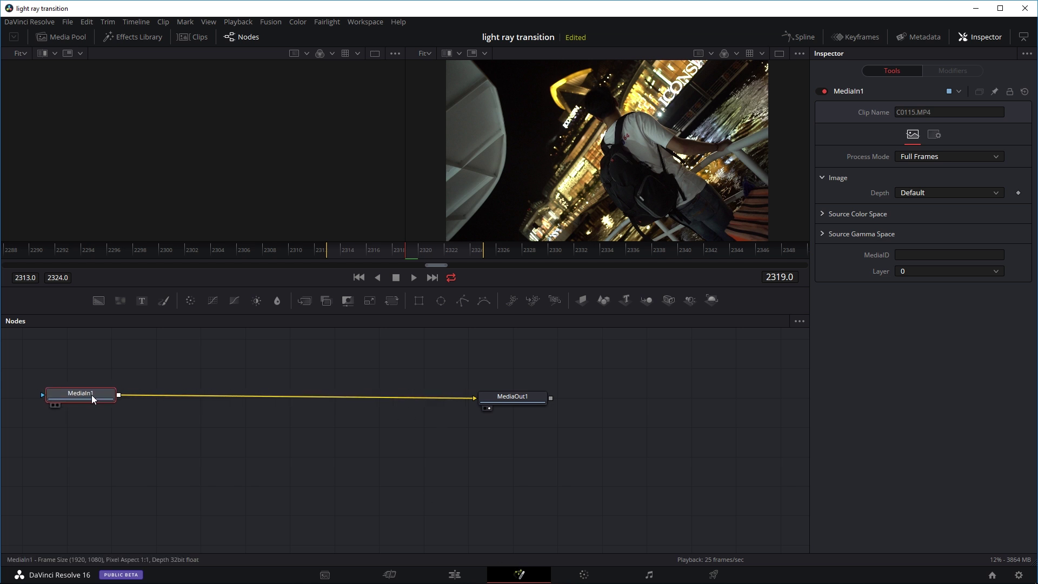
{"action": "key", "text": "shift+space"}
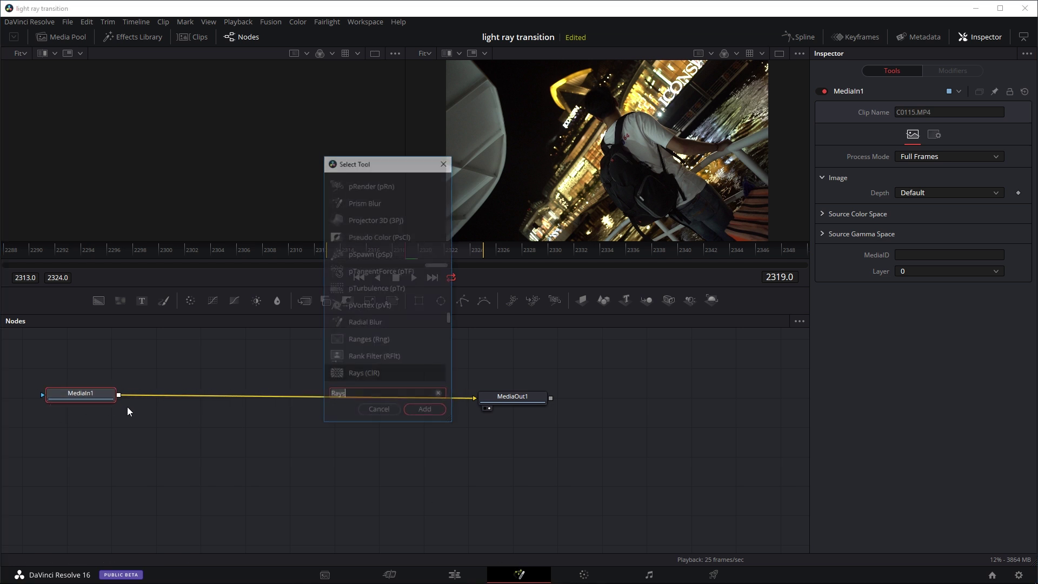
{"action": "type", "text": "ray"}
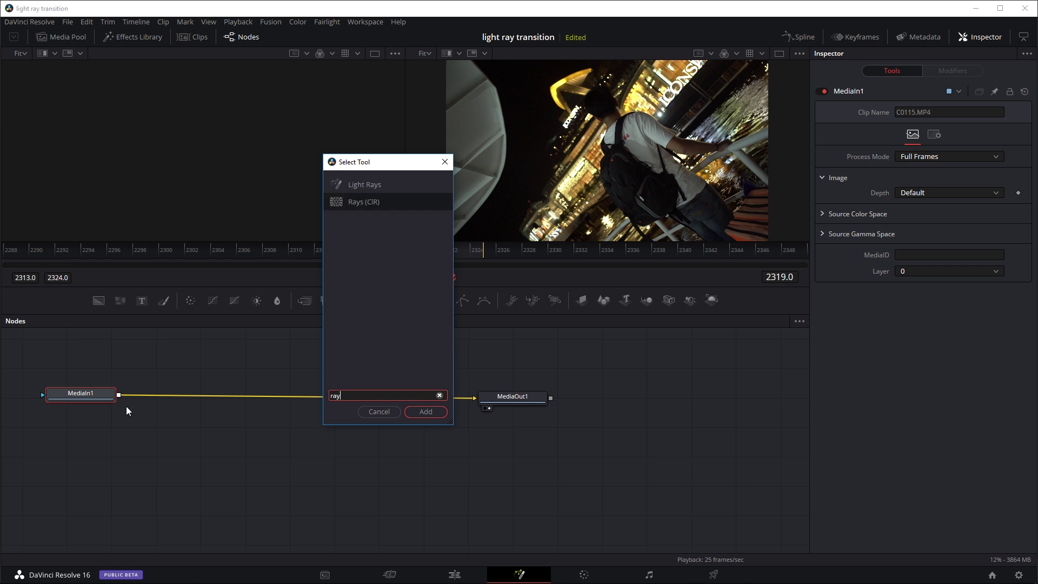
{"action": "type", "text": "s"}
{"action": "left_click", "coordinate": [411, 408]}
{"action": "left_click_drag", "start_coordinate": [170, 395], "coordinate": [285, 403]}
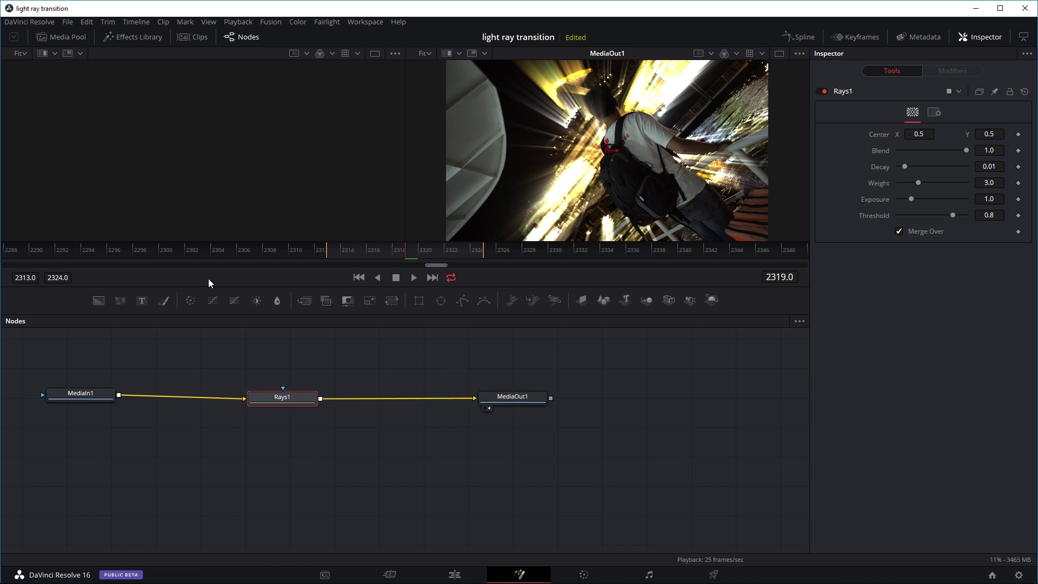
- Display MediaIn1 in the first viewer and play the segment, ending at frame 2313
{"action": "left_click", "coordinate": [66, 398]}
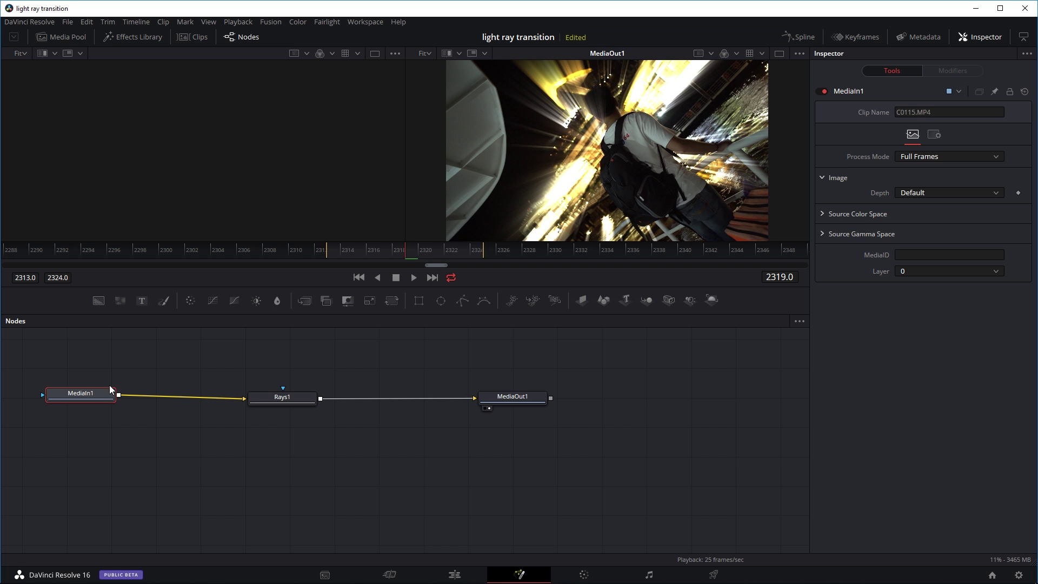
{"action": "key", "text": "1"}
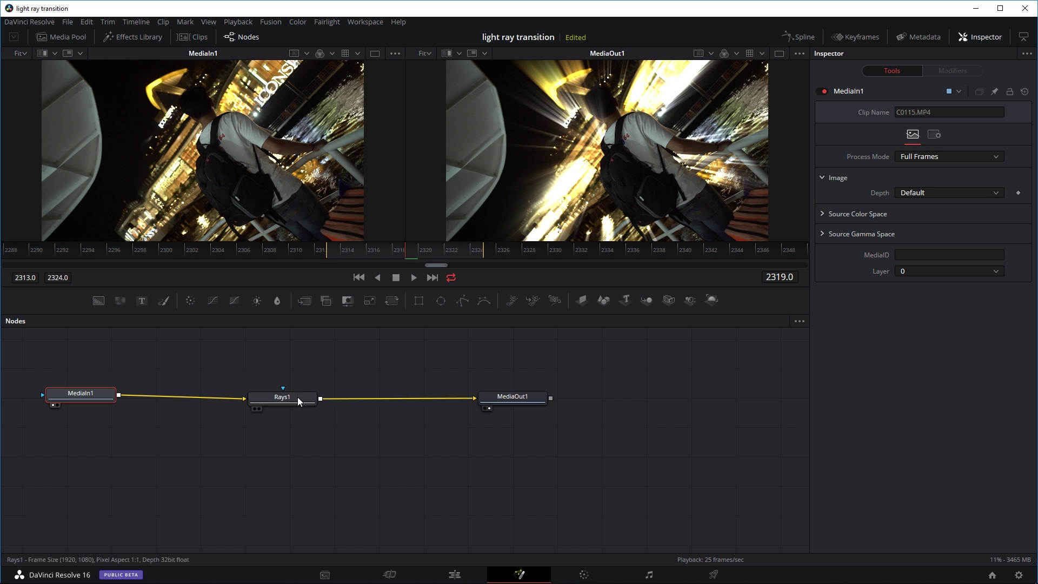
{"action": "key", "text": "space"}
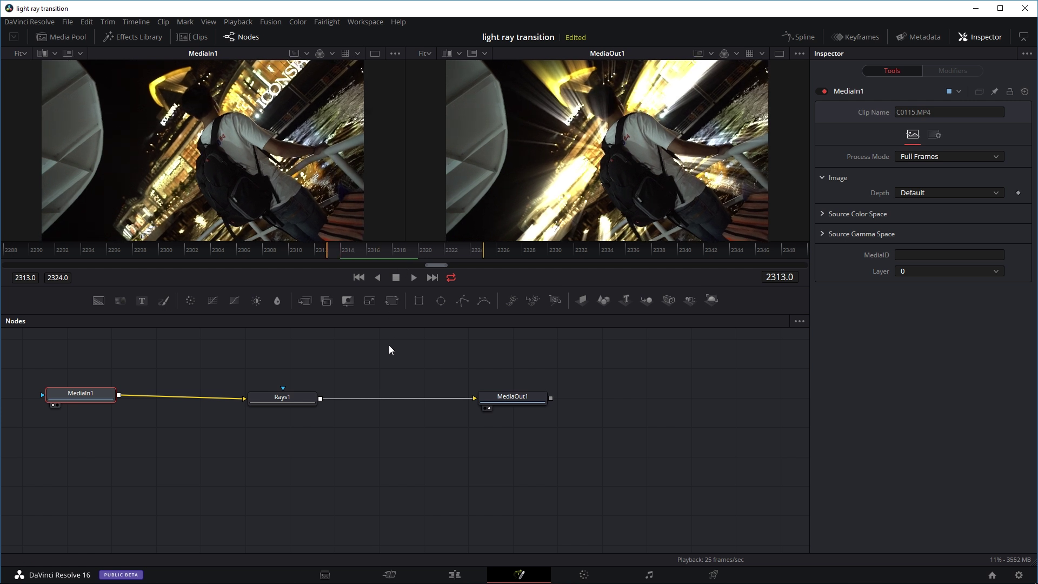
- At frame 2313, add Rays1 keyframes for Threshold, Exposure, Weight and Decay
{"action": "left_click", "coordinate": [298, 395]}
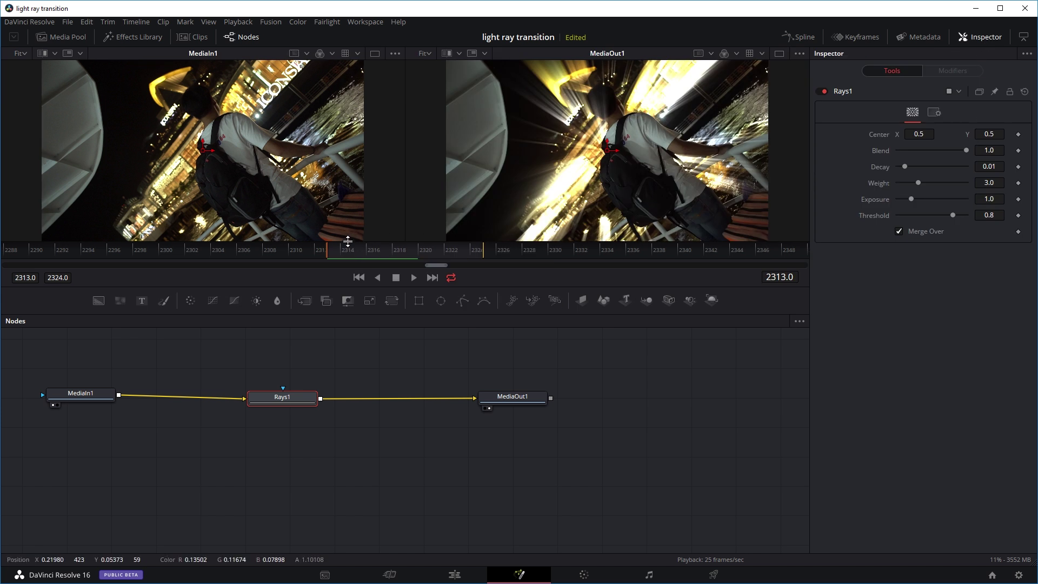
{"action": "left_click", "coordinate": [1018, 215]}
{"action": "left_click", "coordinate": [1018, 199]}
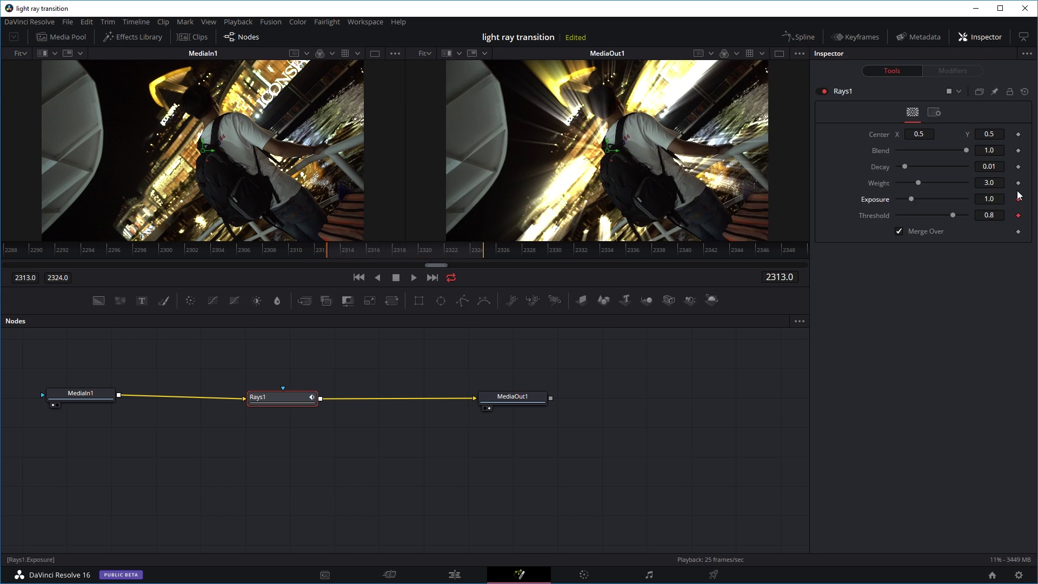
{"action": "left_click", "coordinate": [1018, 183]}
{"action": "left_click", "coordinate": [1018, 166]}
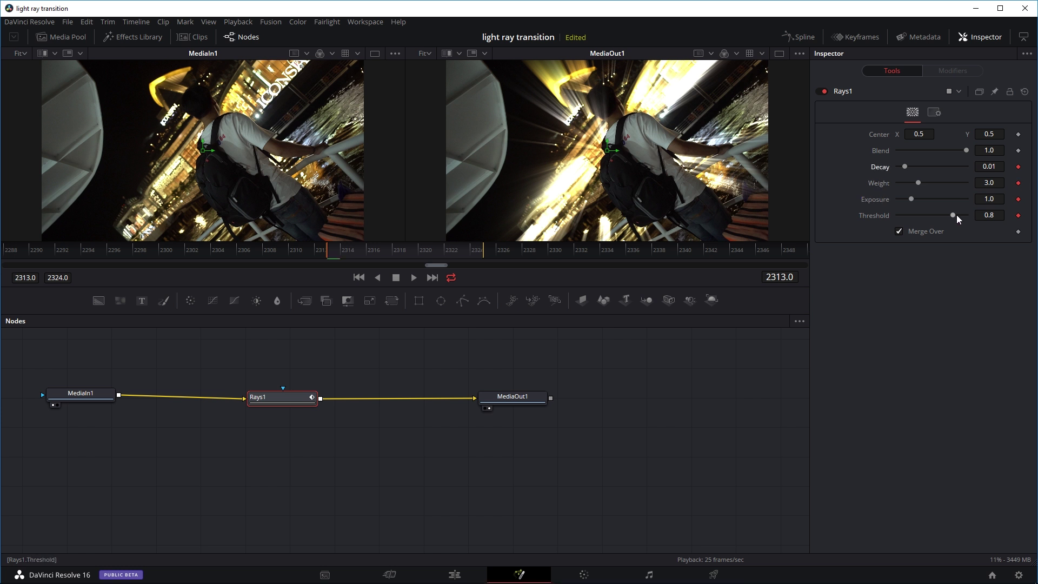
- At frame 2313, set Rays1's Threshold to 0.079, Exposure to 1.496, Weight to 3.39 and Decay to 0.0063, and play to frame 2324
{"action": "left_click_drag", "start_coordinate": [954, 215], "coordinate": [903, 167]}
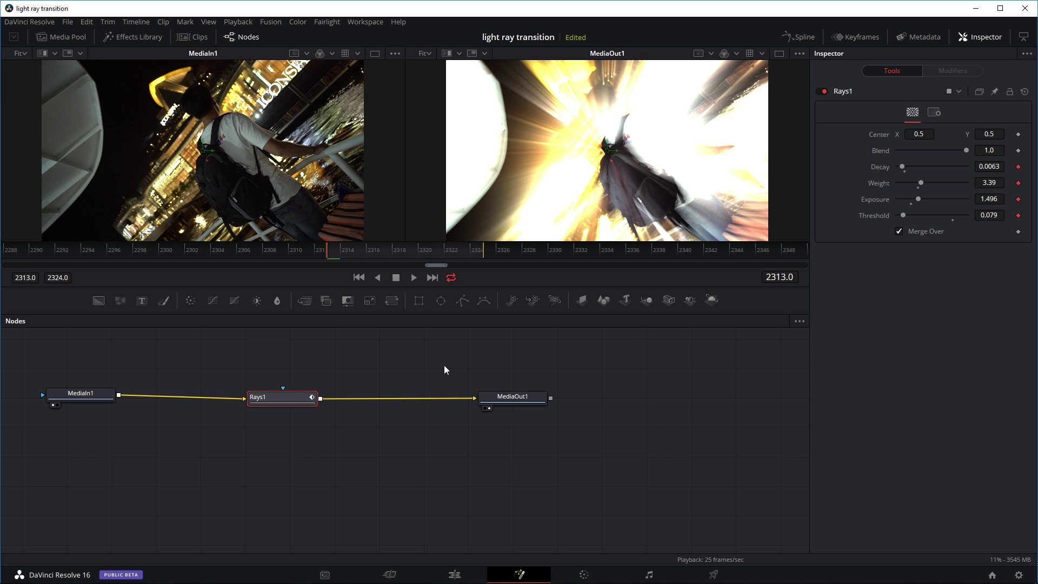
{"action": "key", "text": "space"}
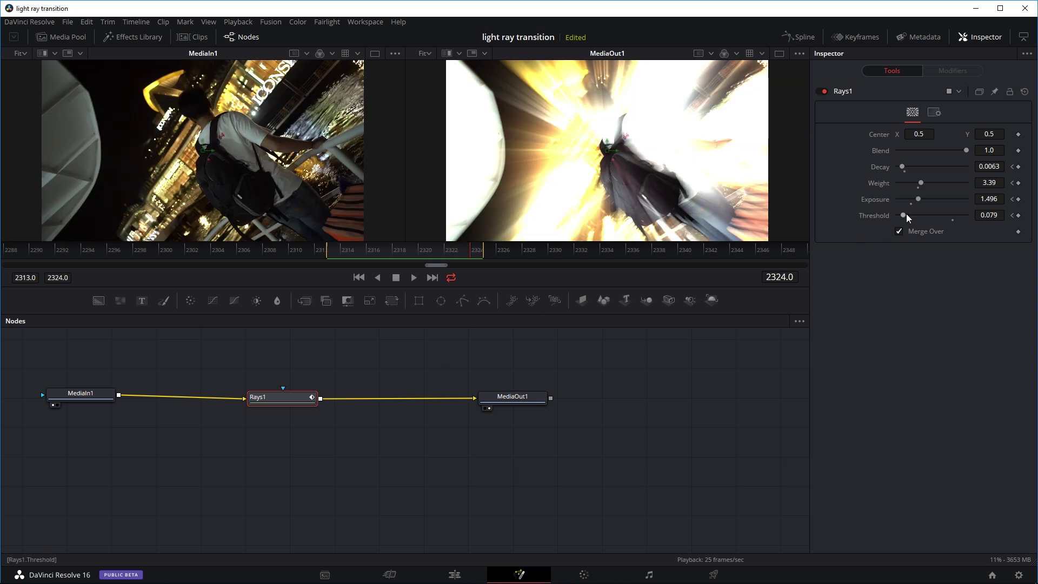
- At frame 2324, keyframe Rays1 with Threshold 1.0, Exposure 1.024, Weight 1.81 and Decay 0.026, and play back the segment
{"action": "left_click_drag", "start_coordinate": [903, 215], "coordinate": [966, 215]}
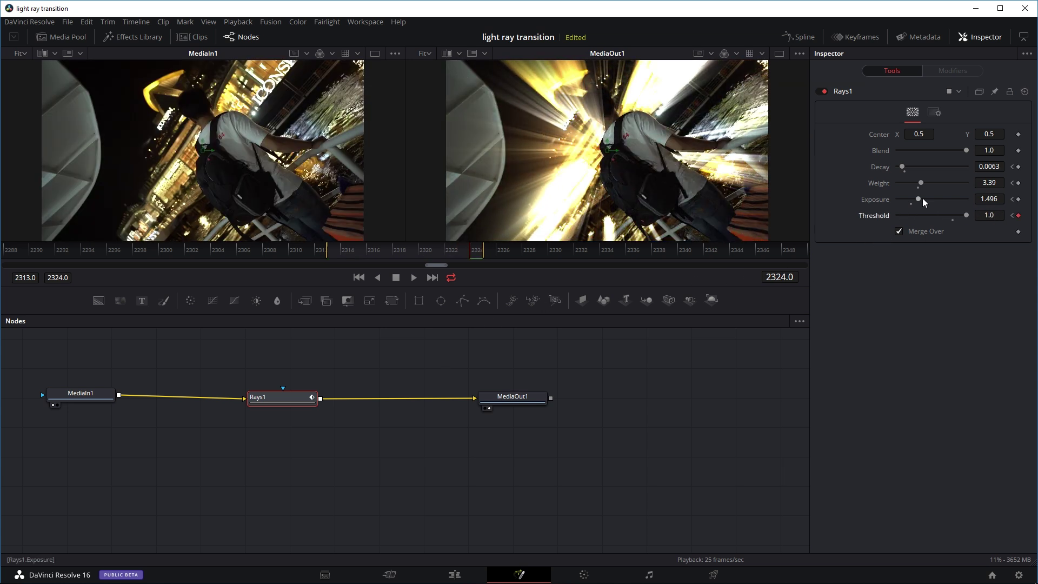
{"action": "left_click_drag", "start_coordinate": [919, 199], "coordinate": [916, 167]}
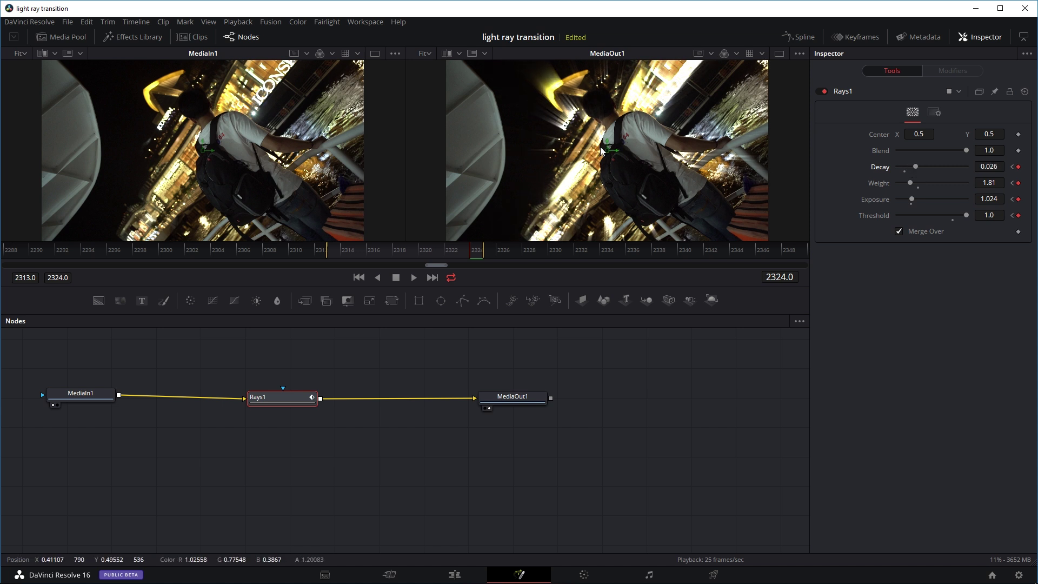
{"action": "key", "text": "space"}
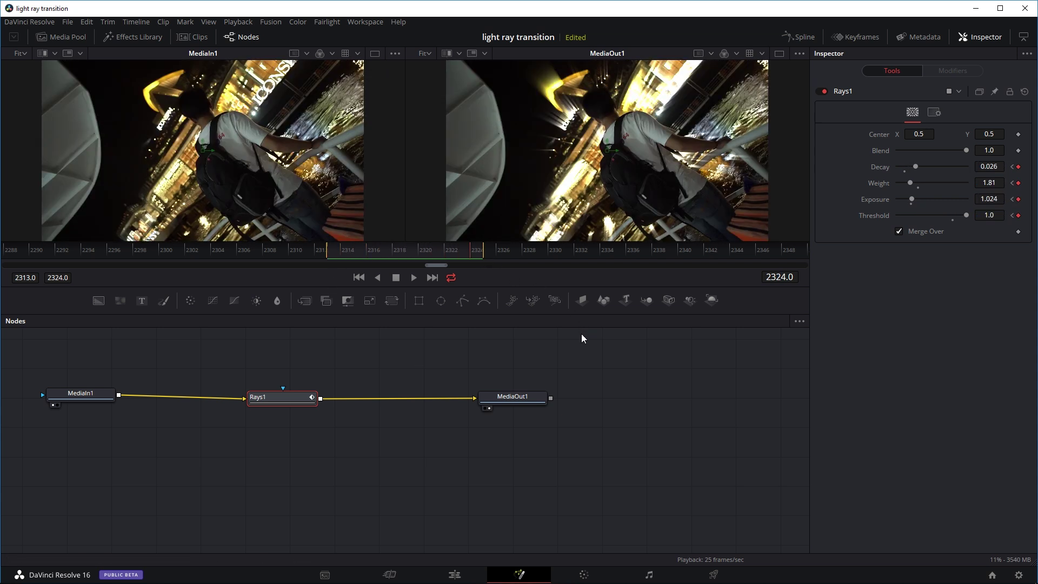
- Return to the edit timeline and repeatedly play the cut from C0110.MP4 to C0115.MP4 to review the light ray transition
{"action": "left_click", "coordinate": [455, 575]}
{"action": "left_click", "coordinate": [615, 369]}
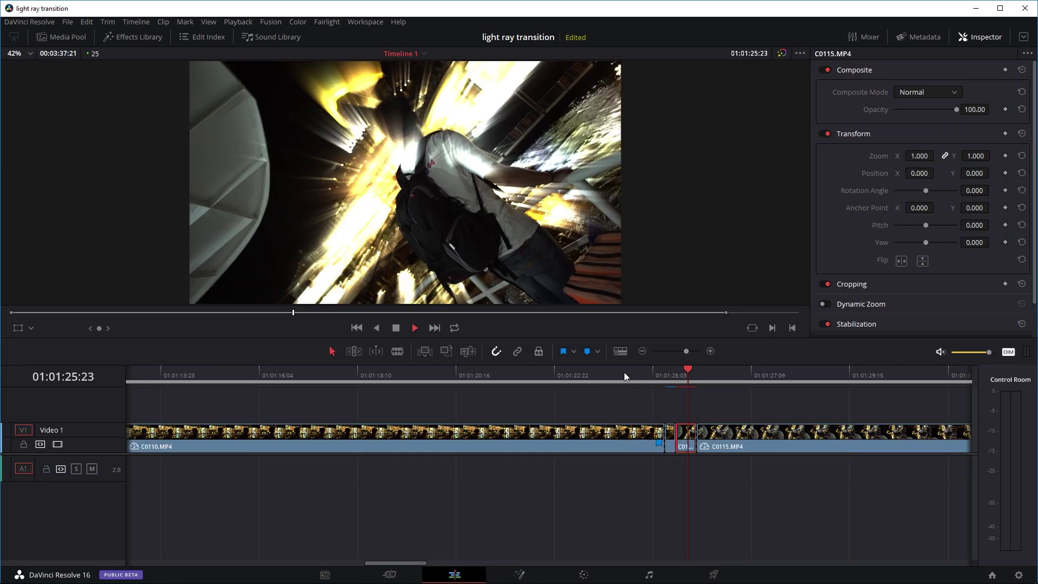
{"action": "left_click", "coordinate": [624, 371]}
{"action": "key", "text": "space"}
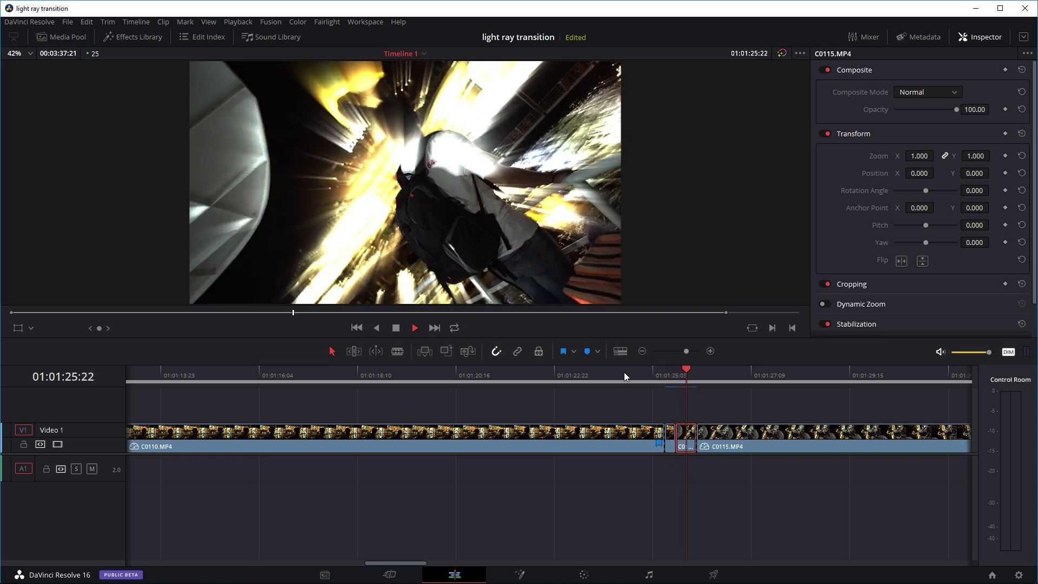
{"action": "left_click", "coordinate": [624, 372]}
{"action": "key", "text": "space"}
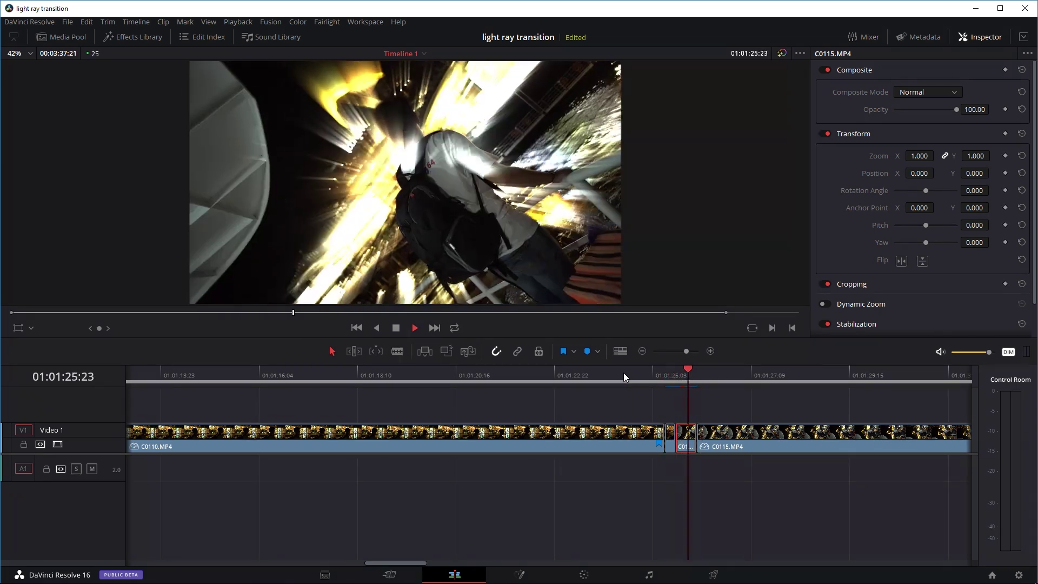
{"action": "left_click", "coordinate": [612, 367]}
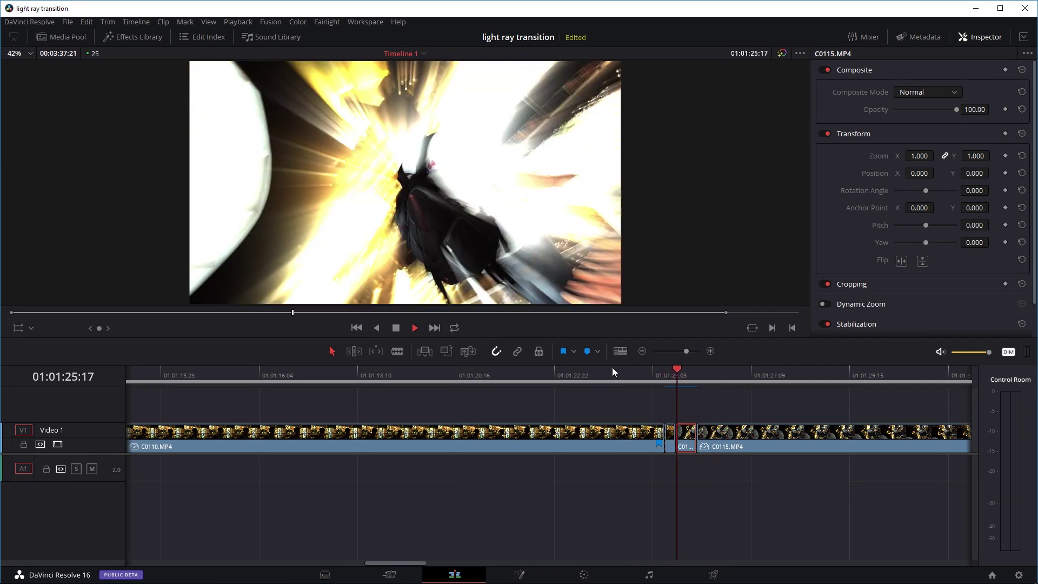